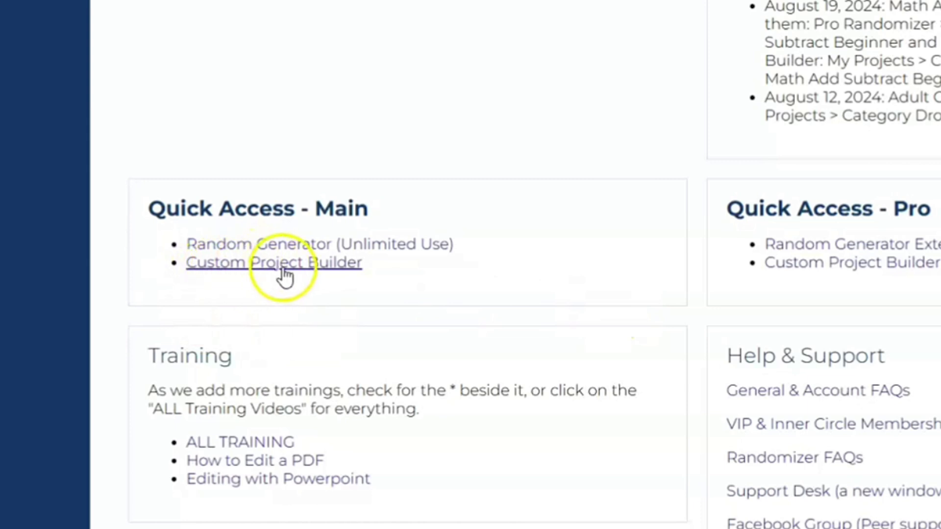
- Open the main Custom Project Builder and show the Kids Colouring All category
left_click(296, 270)
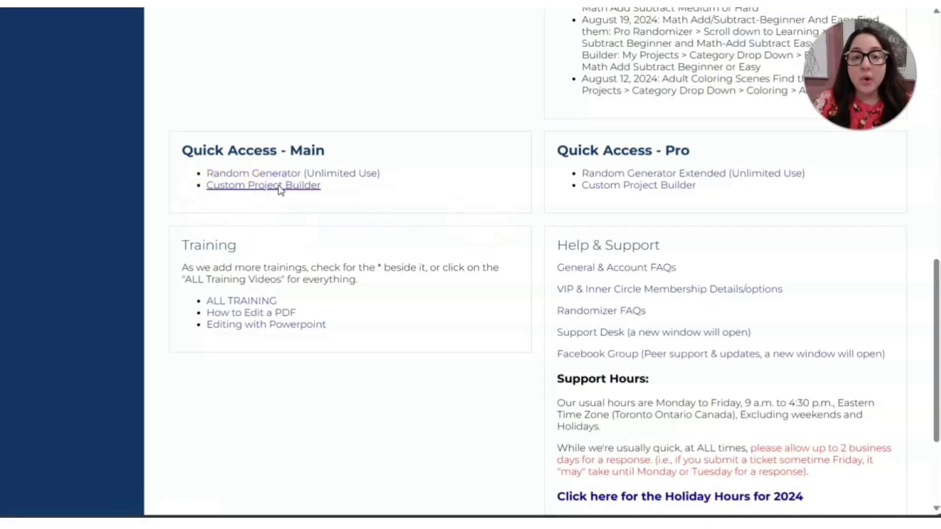
left_click(350, 226)
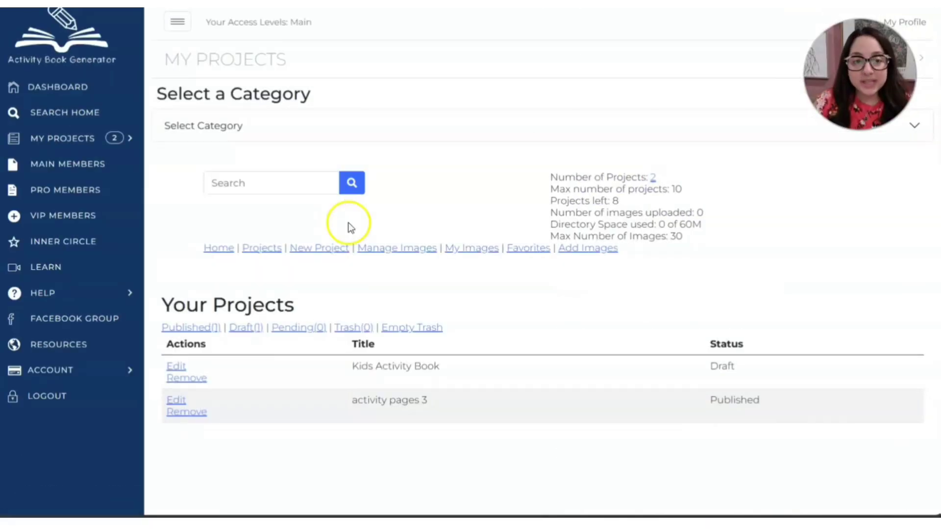
left_click(238, 129)
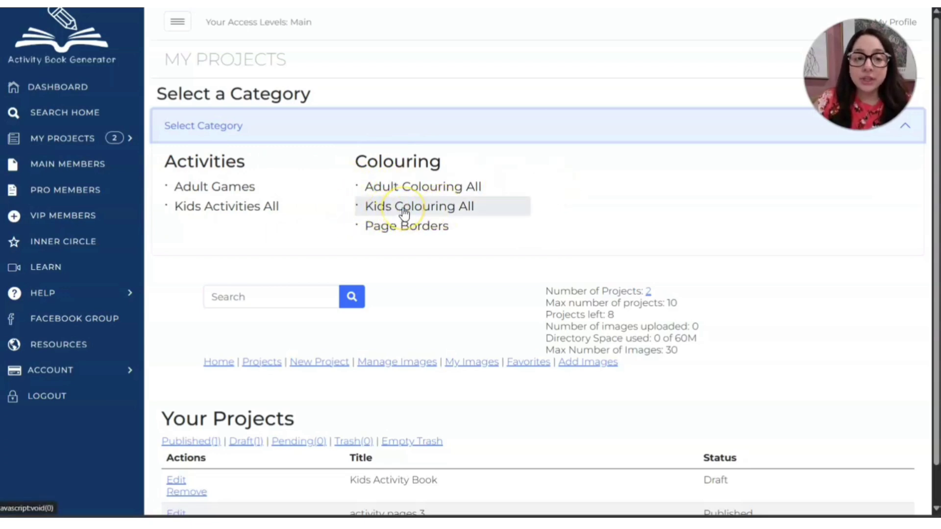
left_click(443, 207)
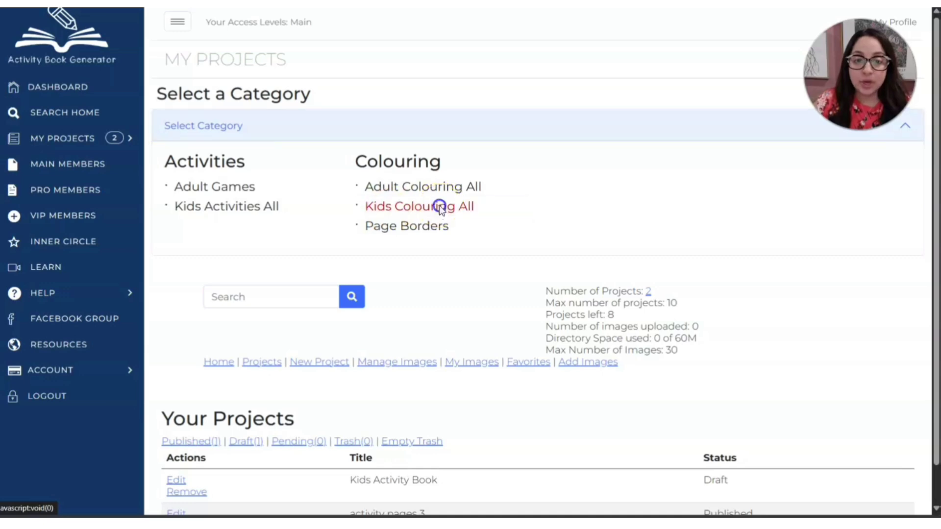
- Look through the images on the first results page of the kids colouring category
scroll(387, 210, "down", 5)
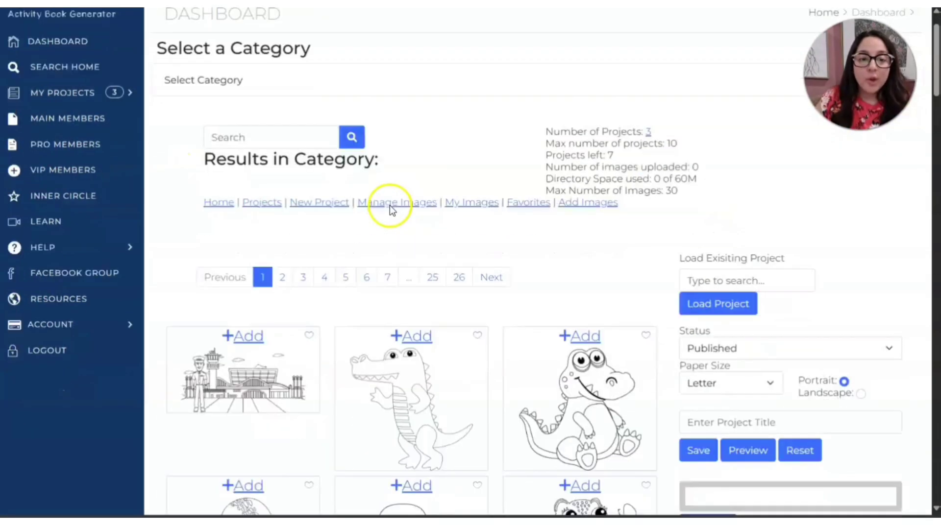
scroll(402, 225, "down", 8)
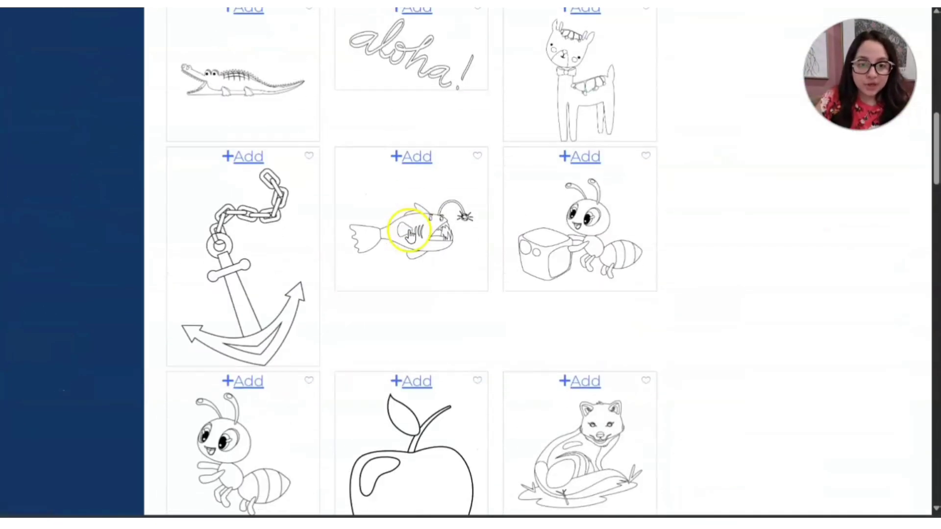
scroll(407, 240, "down", 7)
scroll(407, 248, "down", 10)
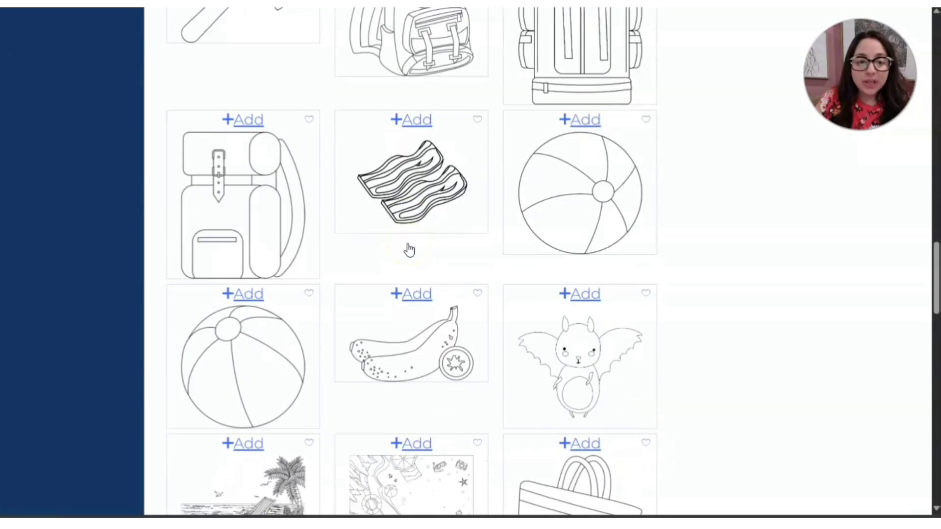
scroll(502, 336, "up", 8)
scroll(500, 328, "down", 15)
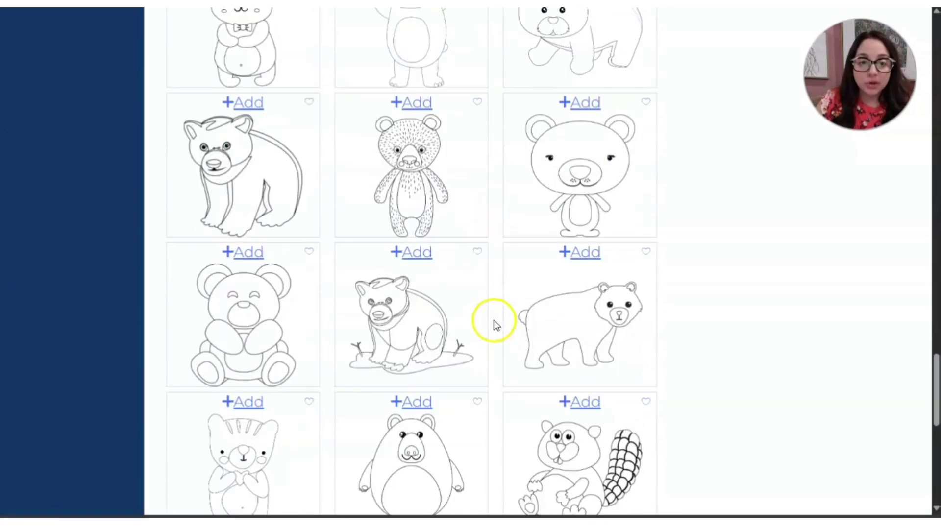
scroll(494, 325, "up", 20)
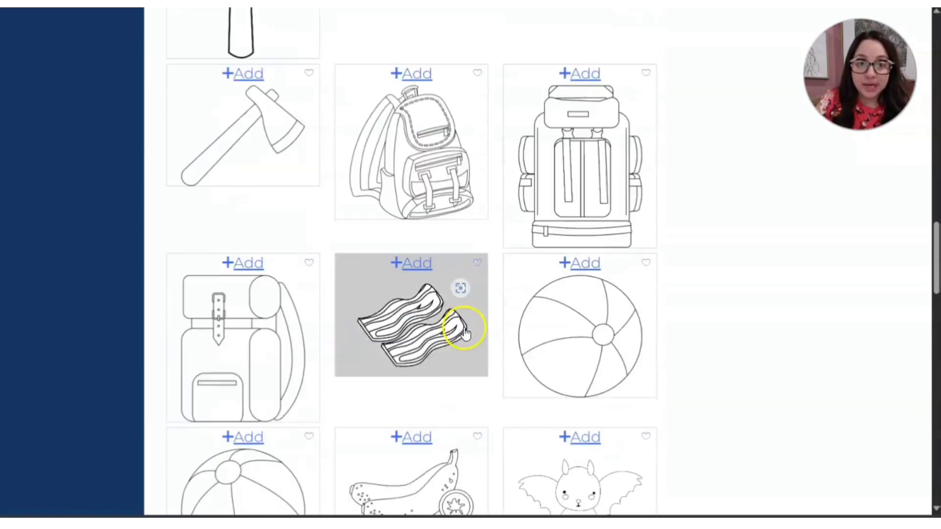
scroll(454, 338, "up", 3)
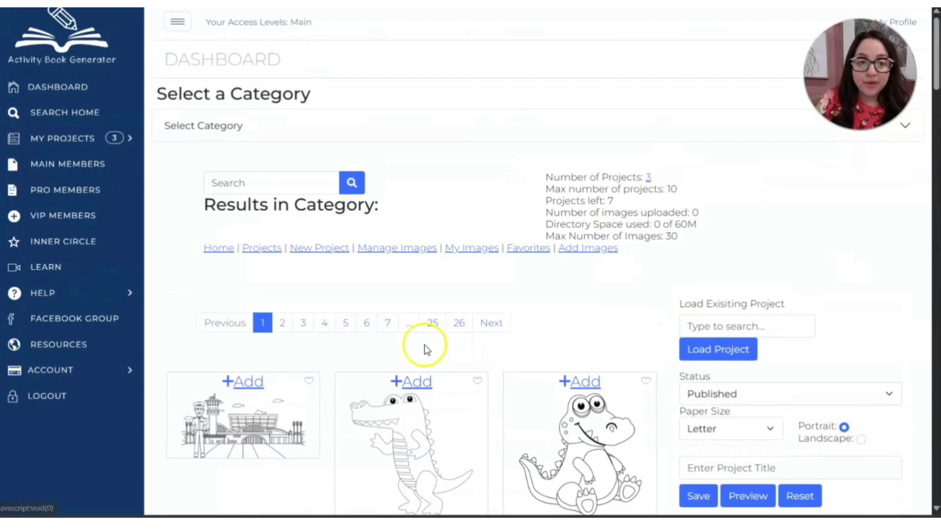
- Check page 3 of the kids colouring results and open results page 25
left_click(304, 323)
scroll(411, 329, "down", 6)
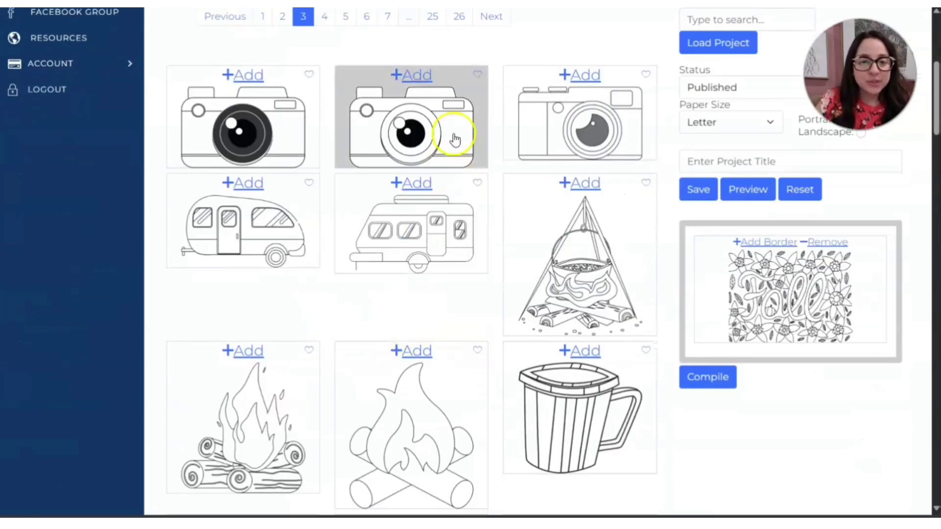
scroll(451, 141, "up", 4)
left_click(428, 200)
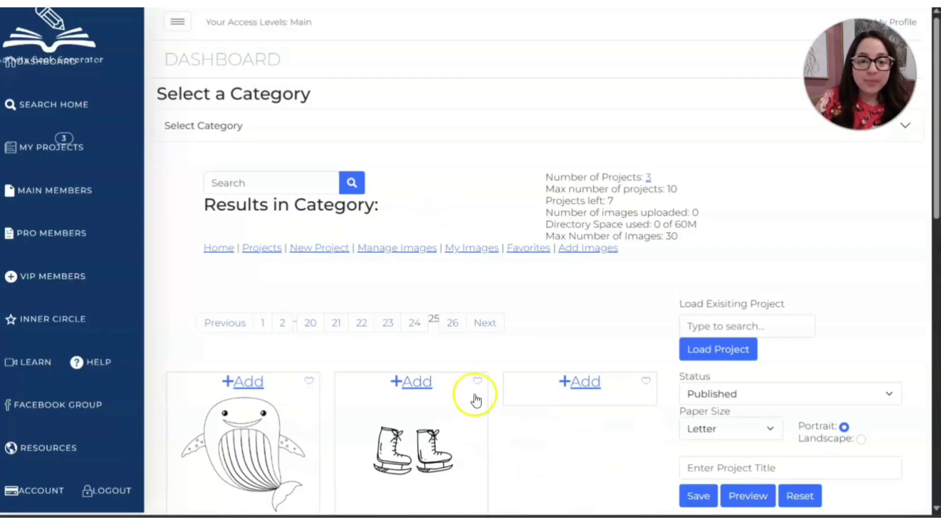
- Add the child building a snowman and the flat gift with a large bow to the project
scroll(426, 222, "down", 5)
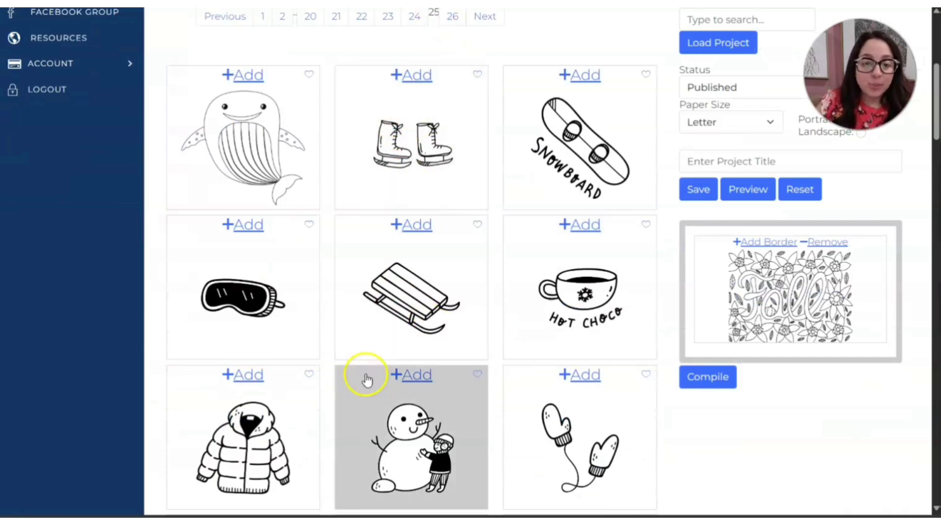
left_click(411, 375)
scroll(319, 422, "down", 1)
scroll(317, 420, "down", 2)
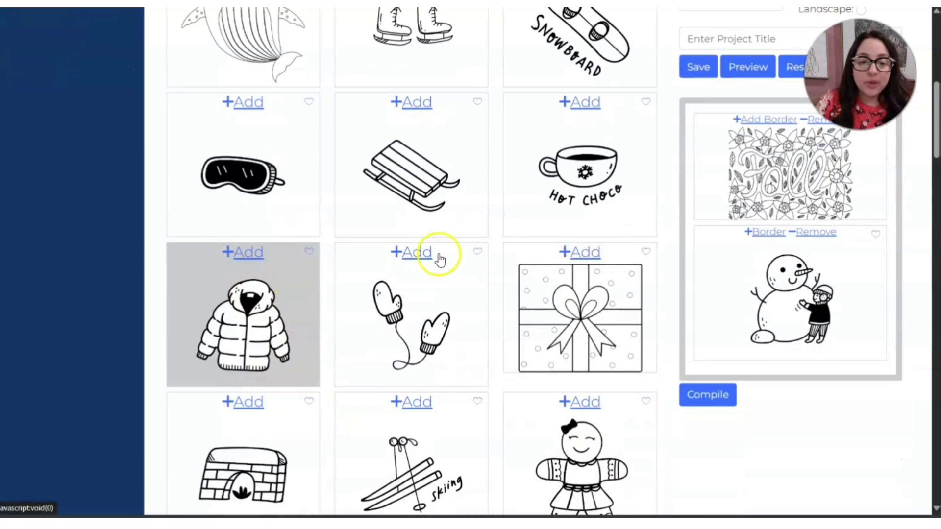
left_click(580, 251)
- Add the gingerbread girl, the gingerbread boy, the skiing picture and the large gingerbread man to the project
scroll(602, 345, "down", 1)
scroll(602, 346, "down", 3)
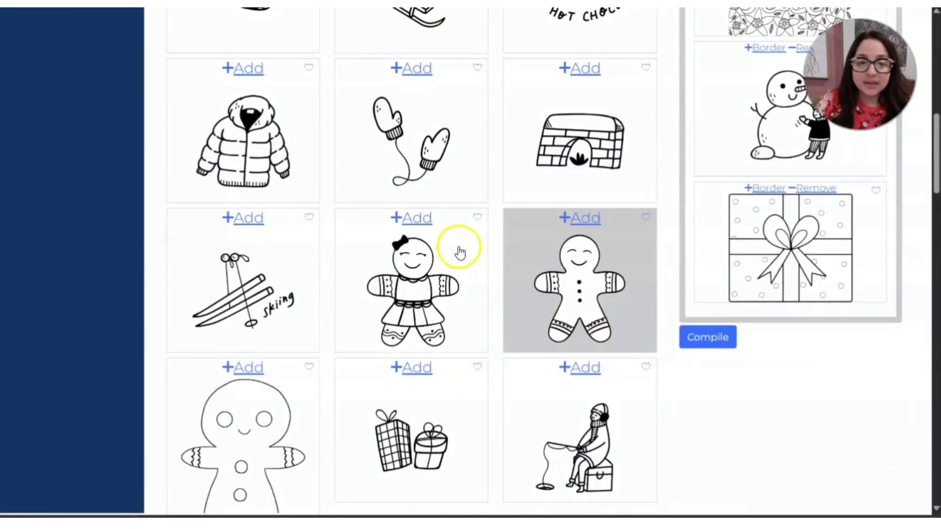
left_click(417, 217)
left_click(416, 218)
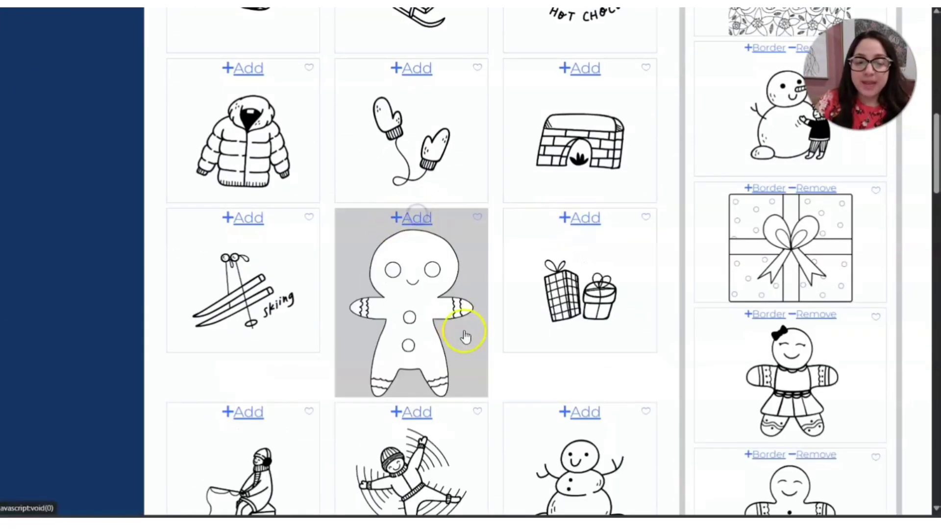
scroll(490, 252, "down", 1)
left_click(249, 158)
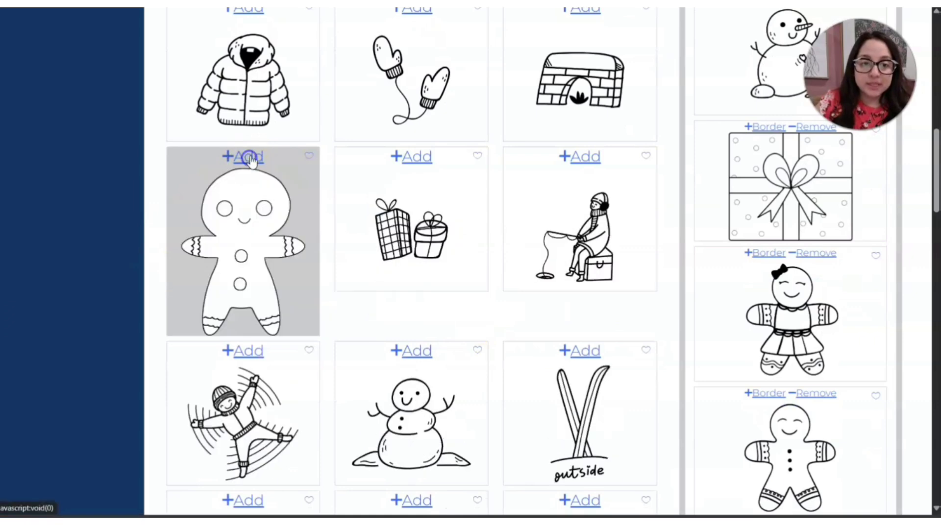
scroll(550, 384, "down", 1)
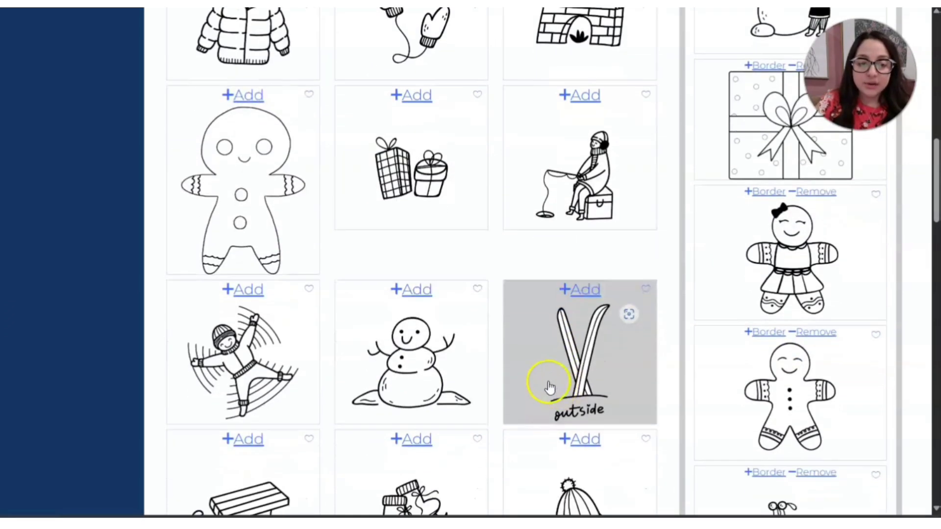
left_click(248, 95)
- Add the snowy trees, the large candy cane, the decorated Christmas tree and the two candles to the project
scroll(489, 343, "down", 6)
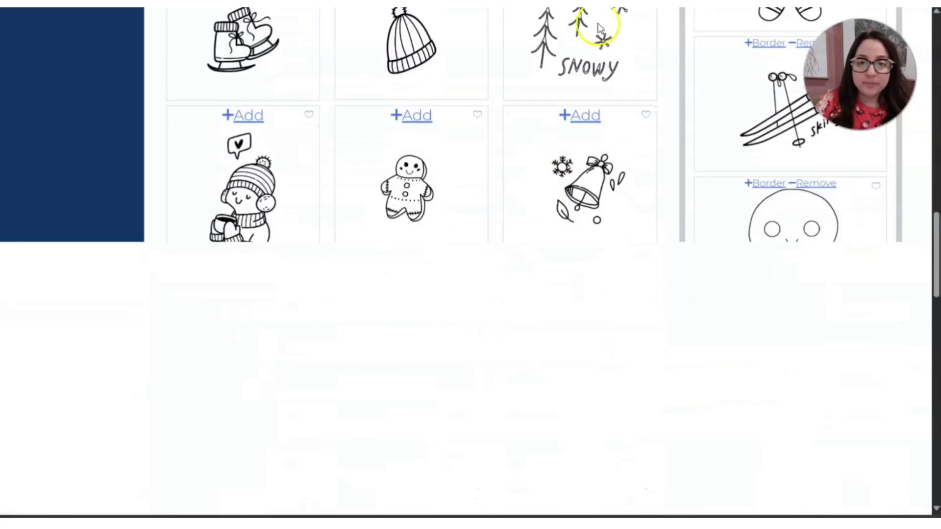
scroll(588, 189, "up", 3)
left_click(583, 150)
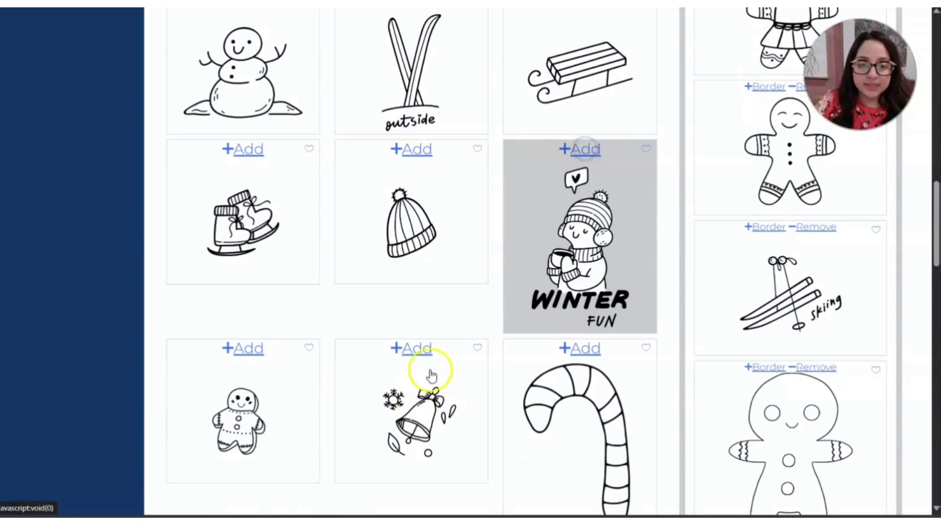
scroll(430, 373, "down", 4)
left_click(580, 103)
scroll(518, 259, "down", 2)
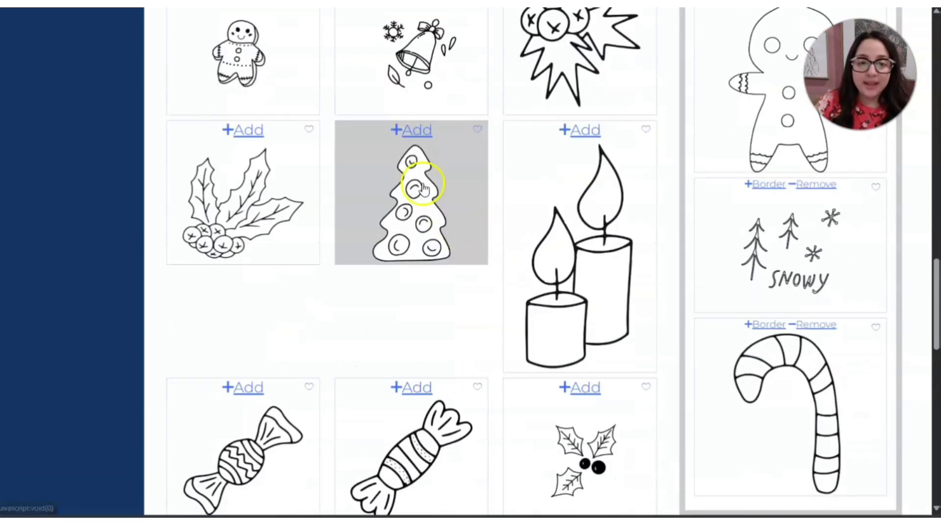
left_click(411, 129)
left_click(410, 130)
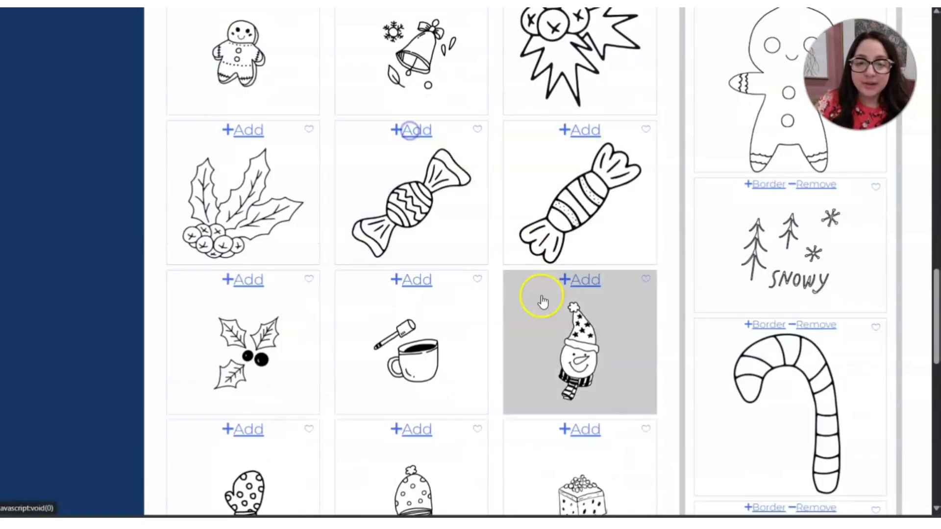
- Add both wrapped candies, the three holly leaves with berries, the snowman head and the marshmallow mug to the project
scroll(441, 137, "down", 2)
scroll(433, 147, "up", 1)
left_click(424, 73)
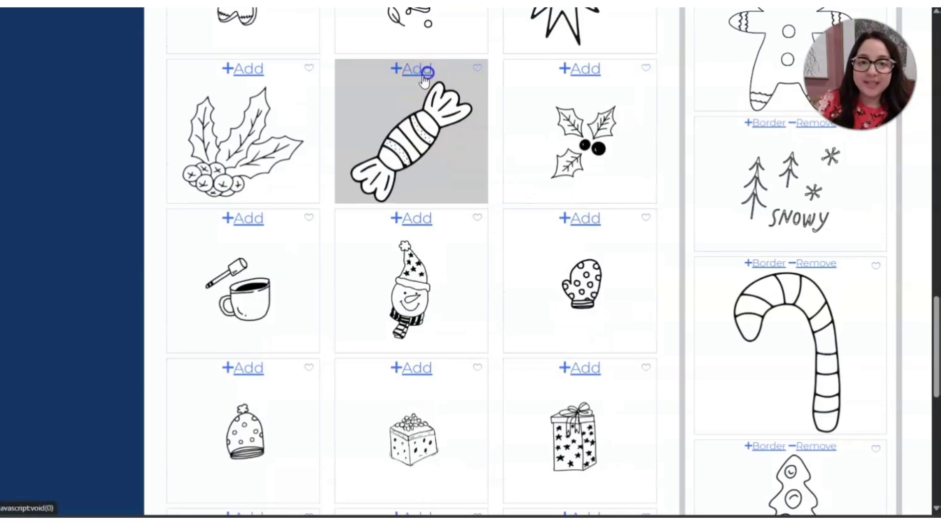
left_click(572, 70)
left_click(419, 72)
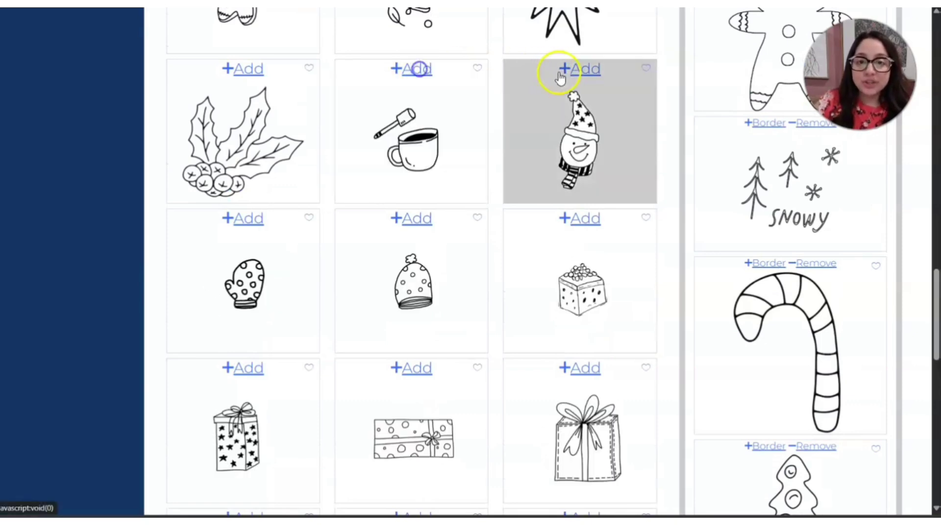
left_click(582, 69)
left_click(424, 67)
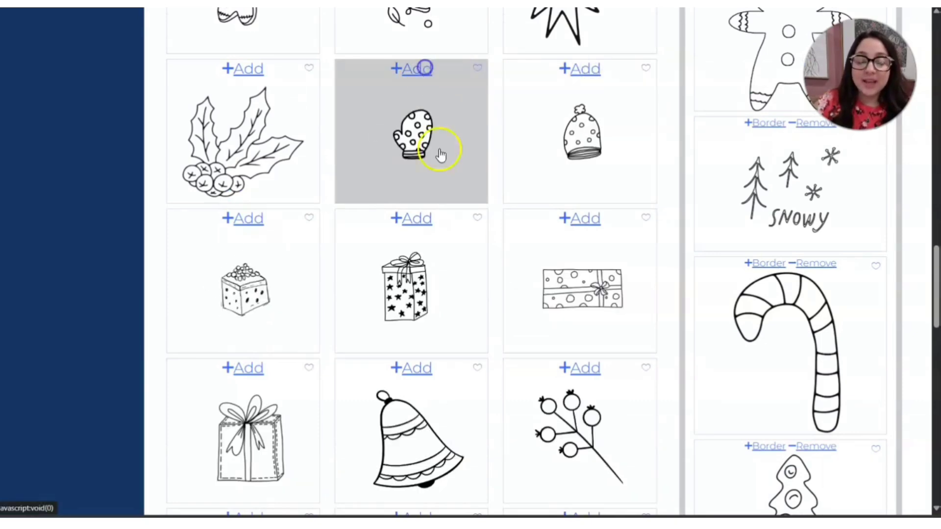
- Add the star-patterned gift, the dotted flat gift and the box with the big bow to the project
left_click(413, 217)
left_click(413, 217)
scroll(441, 216, "down", 2)
left_click(420, 102)
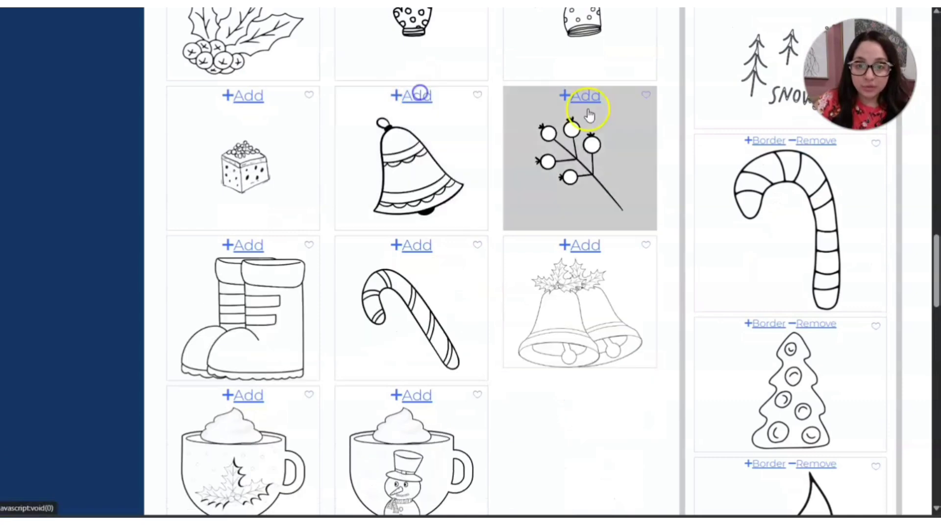
- Add the single bell, the berry branch, the snowman mug and the holly mug to the project
left_click(414, 97)
left_click(422, 100)
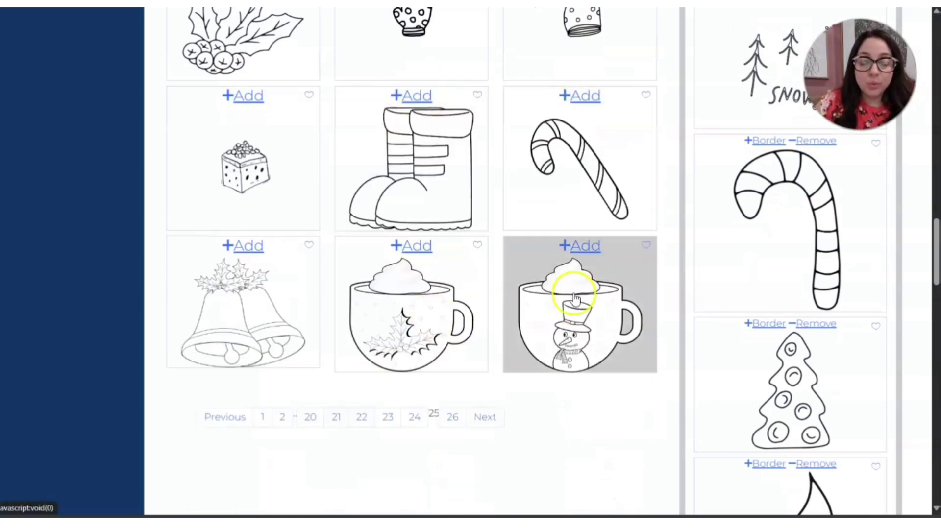
left_click(584, 247)
left_click(415, 254)
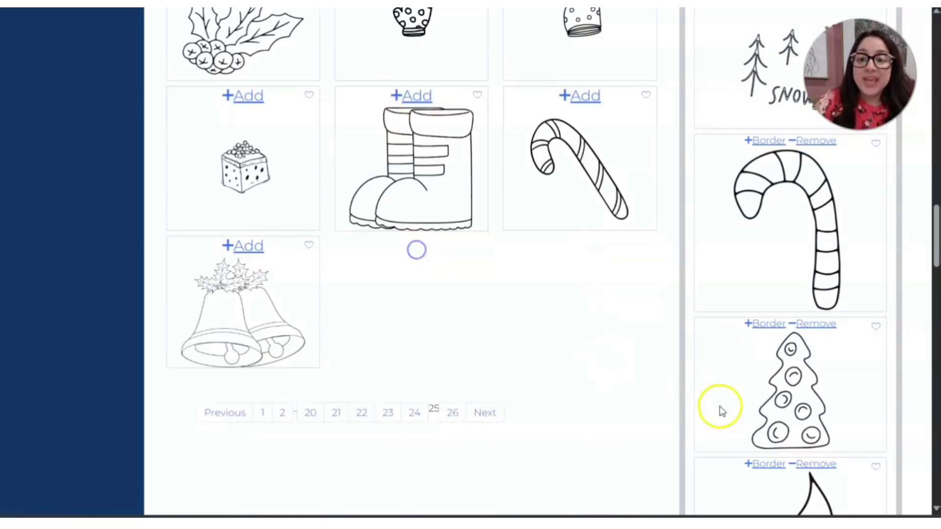
- Review the selected colouring pages and compile them into a PDF
scroll(784, 392, "up", 15)
scroll(798, 310, "up", 7)
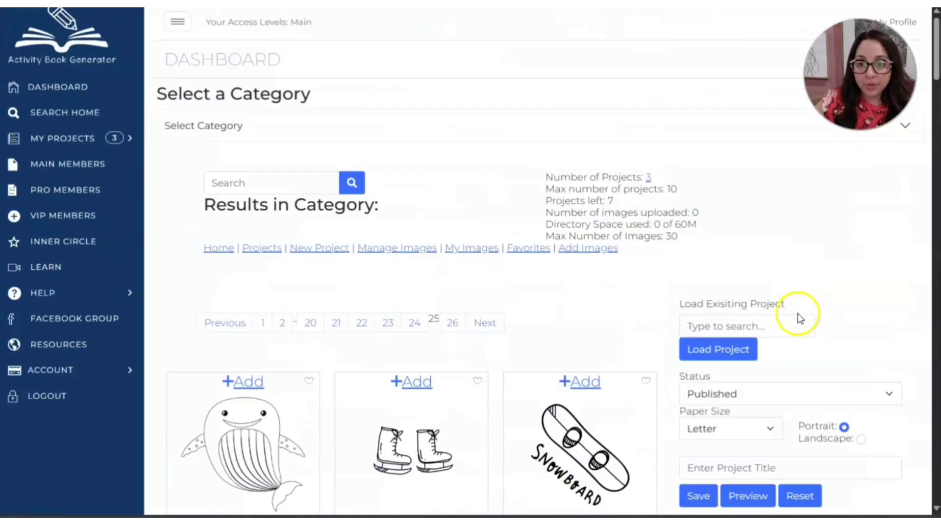
scroll(797, 312, "down", 3)
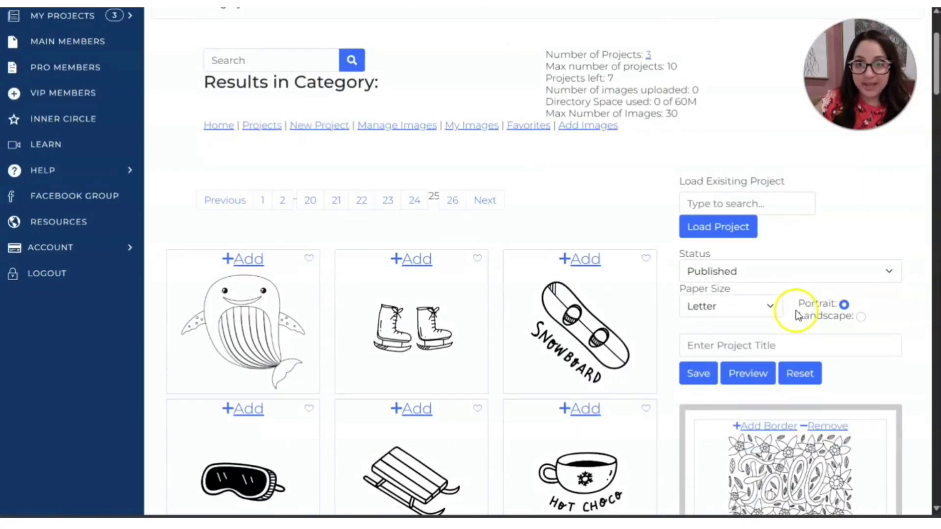
scroll(797, 314, "down", 10)
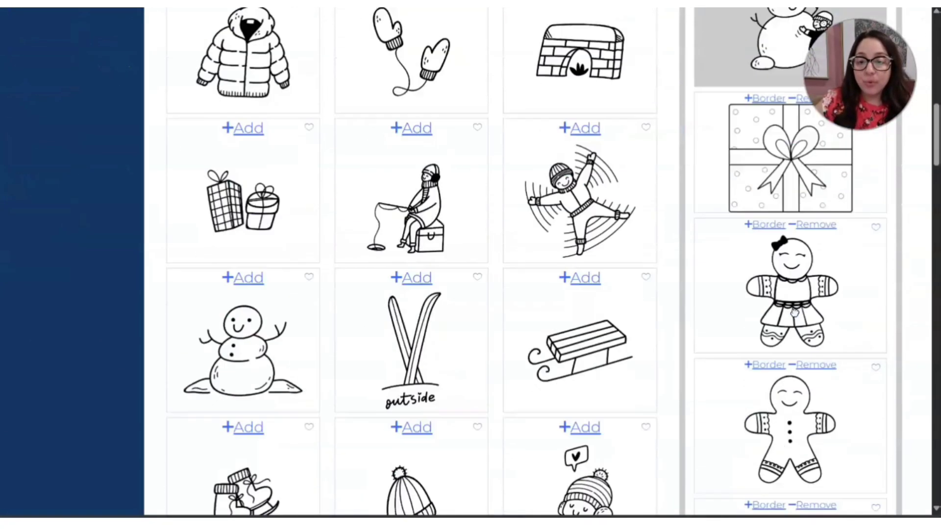
scroll(793, 312, "down", 15)
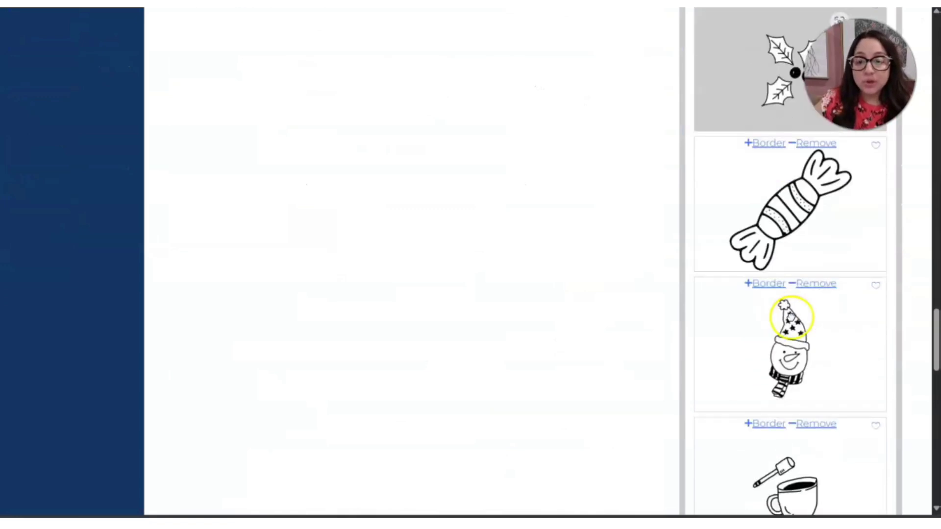
scroll(789, 316, "down", 15)
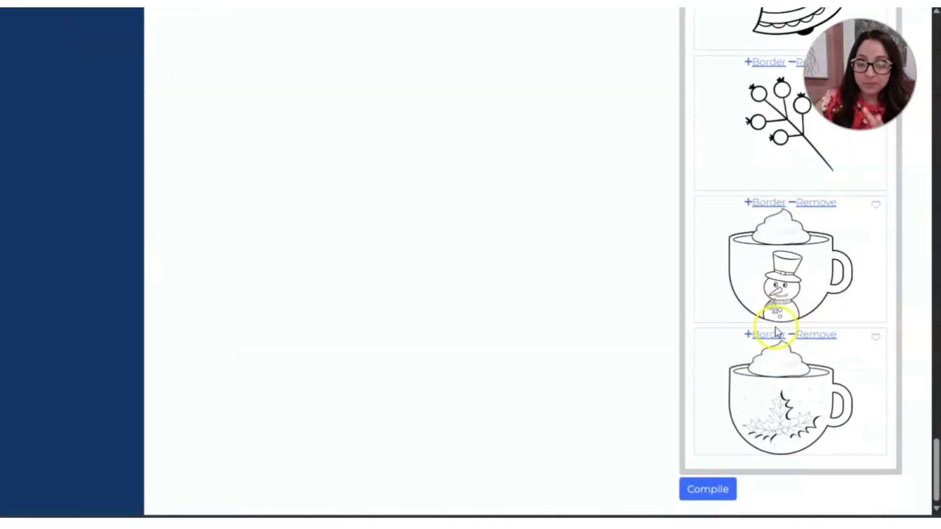
left_click(707, 490)
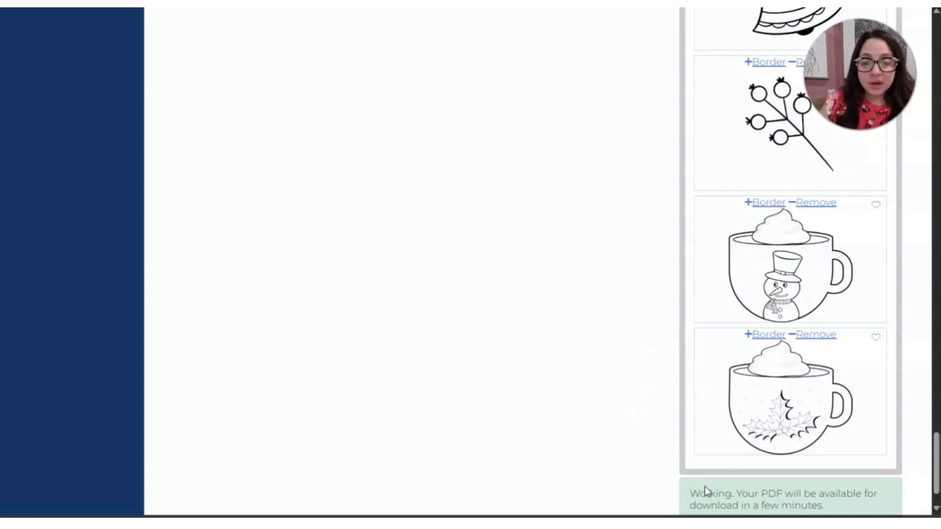
scroll(704, 486, "down", 1)
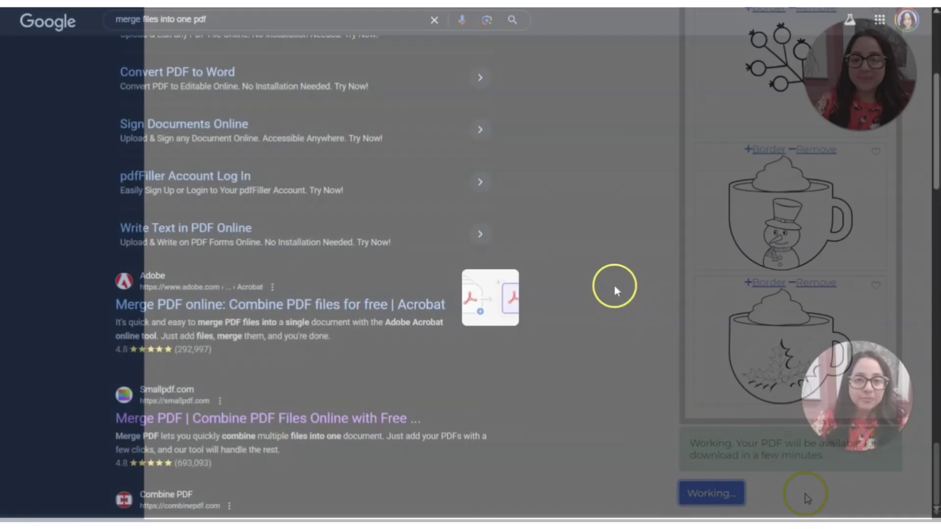
- Open Smallpdf's Merge PDF tool from the search results and start choosing files from the device
scroll(613, 289, "down", 5)
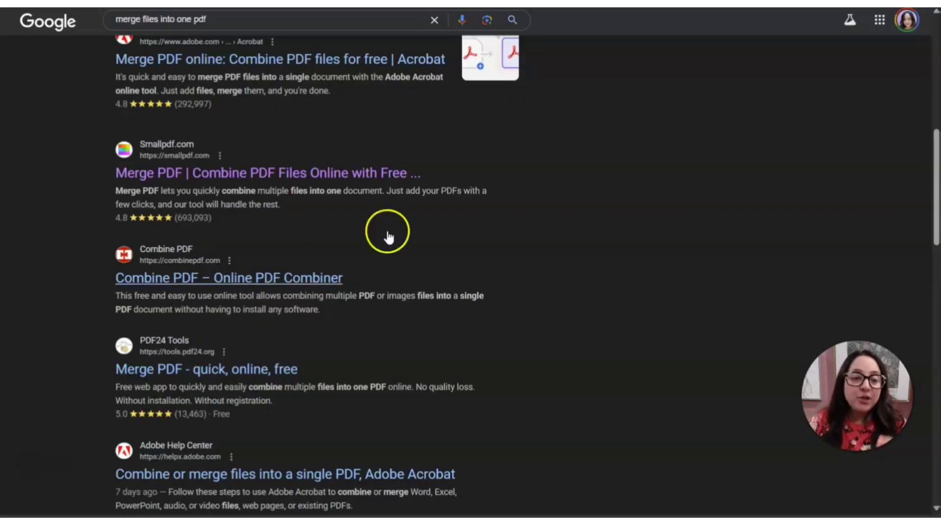
left_click(174, 172)
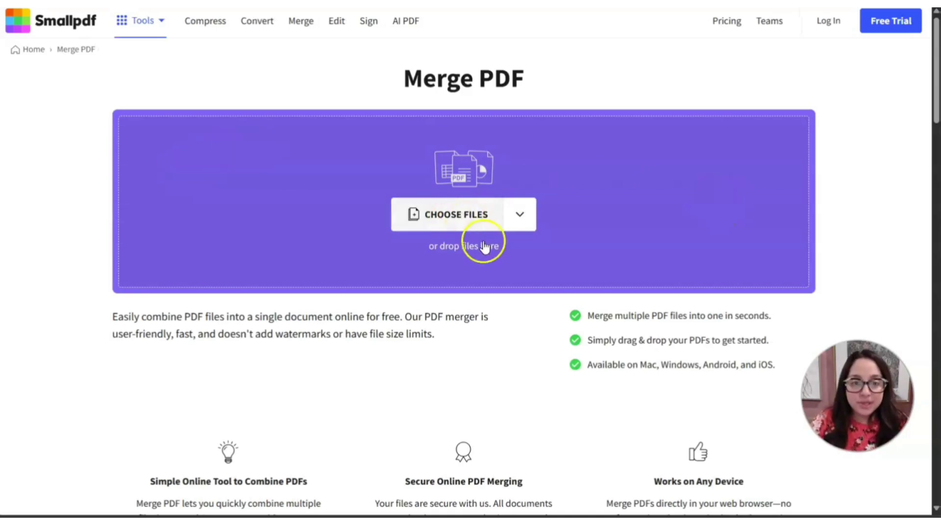
left_click(519, 214)
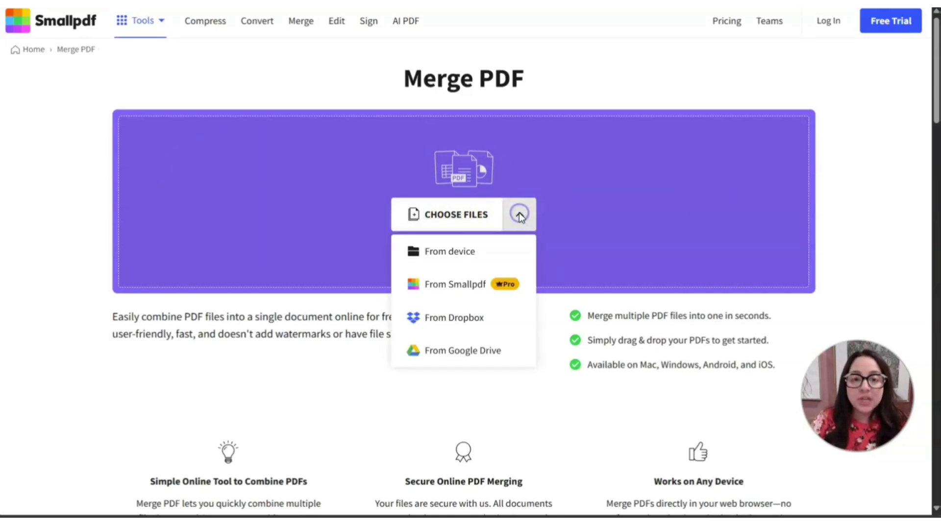
left_click(461, 253)
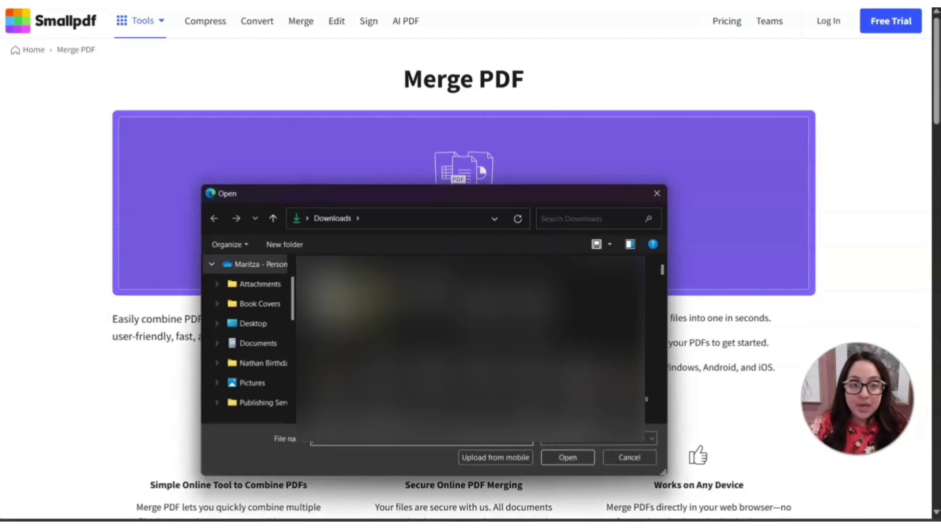
- Load cppdf (4).pdf and cppdf (3).pdf from the Downloads folder and merge them into one PDF
left_click(370, 275)
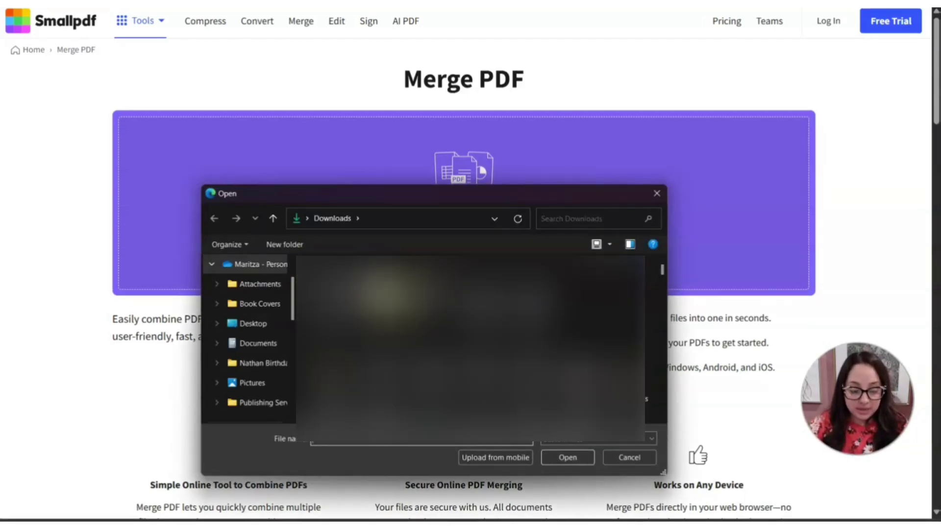
left_click(396, 294)
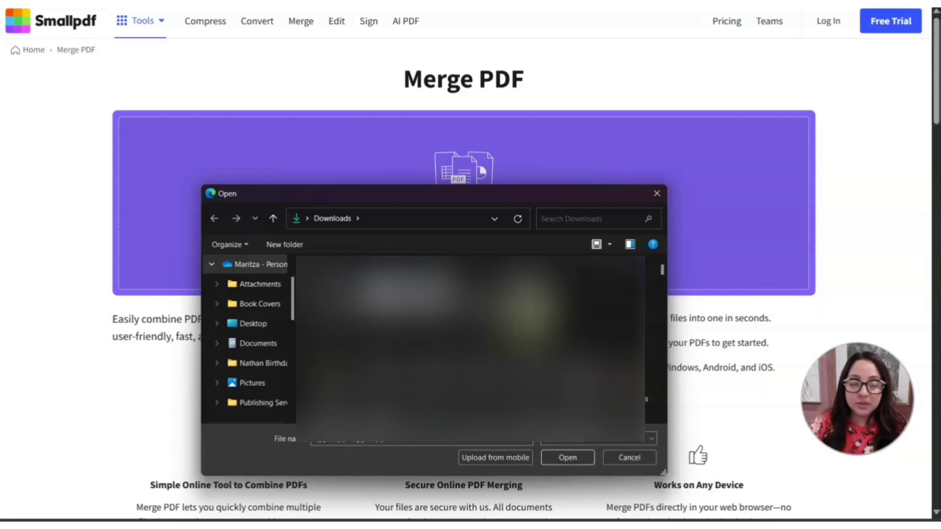
left_click(568, 461)
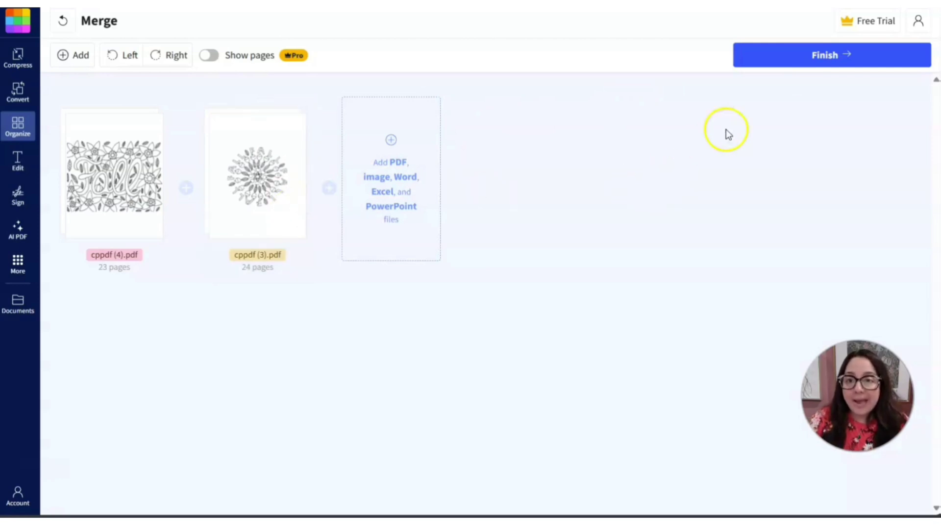
left_click(836, 59)
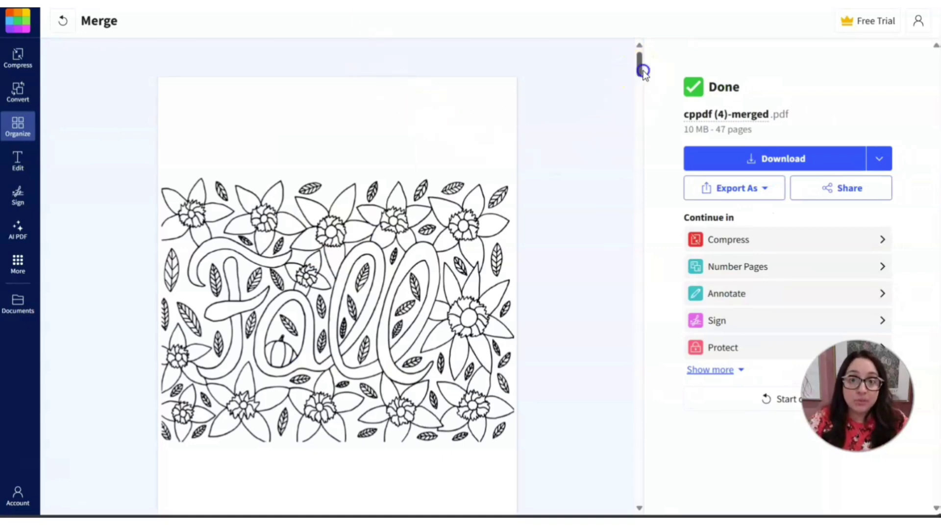
- Look through the preview of the merged PDF to check the pages from both source files
left_click_drag(641, 70, 623, 398)
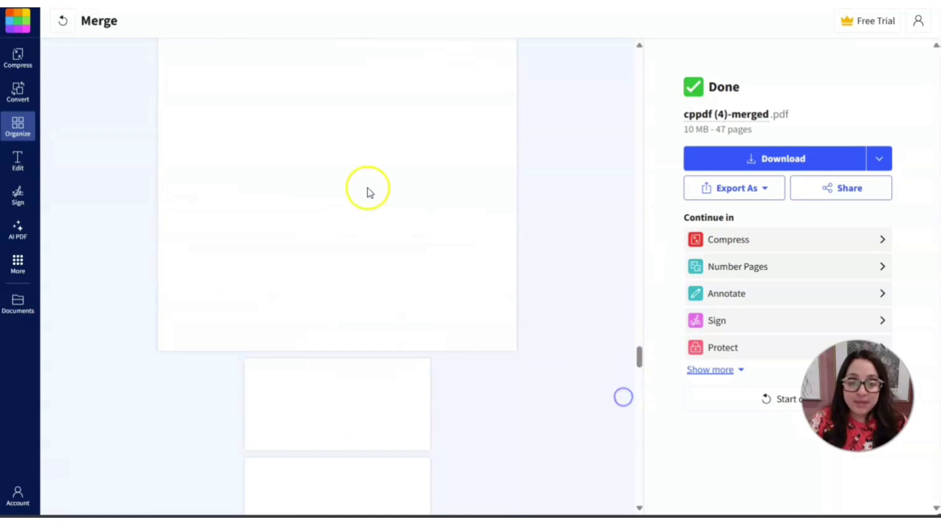
scroll(370, 193, "down", 5)
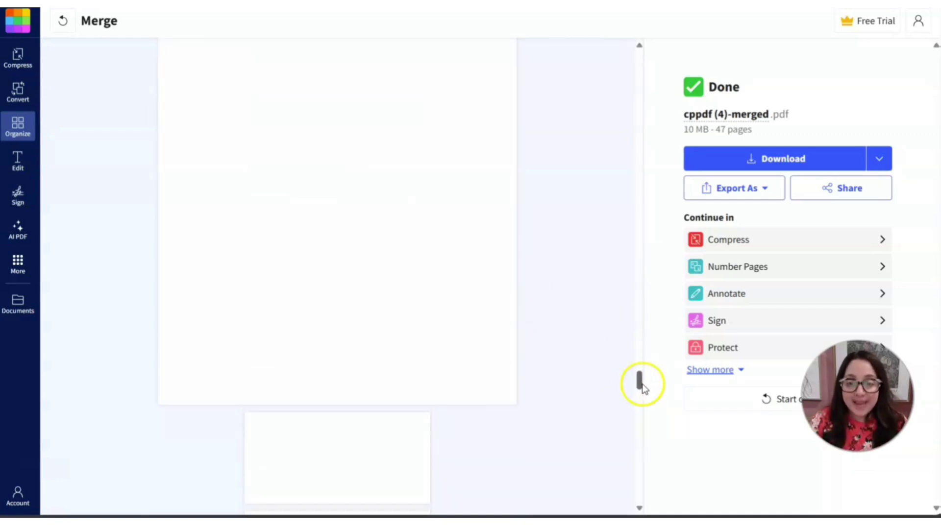
left_click_drag(642, 387, 645, 321)
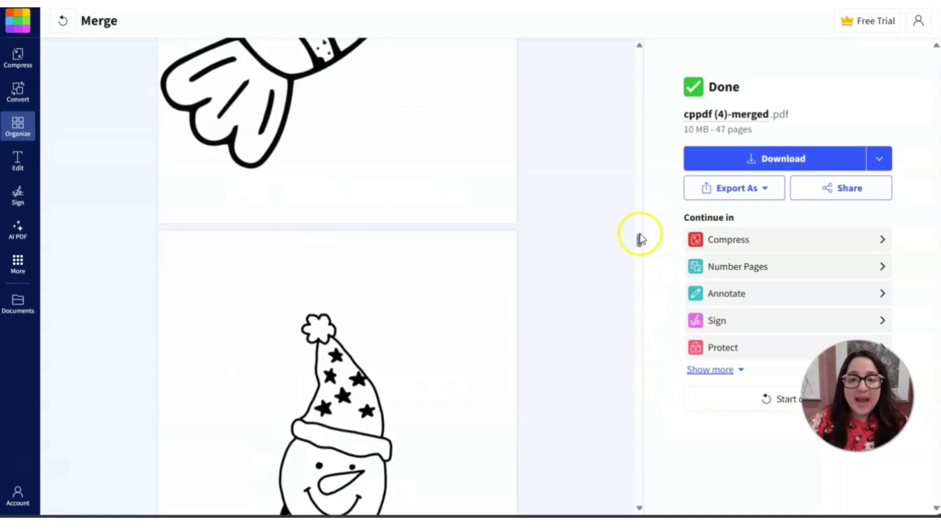
left_click_drag(640, 236, 642, 85)
left_click_drag(643, 244, 647, 196)
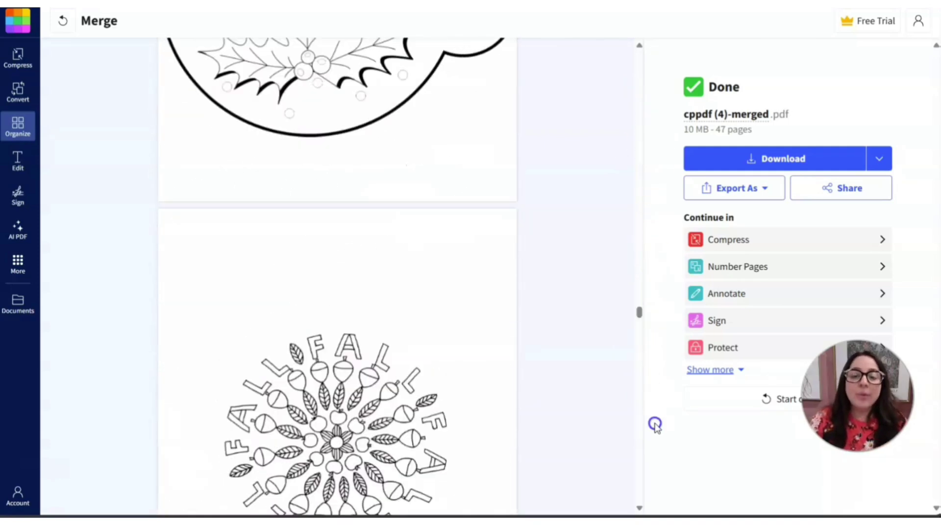
scroll(638, 299, "down", 5)
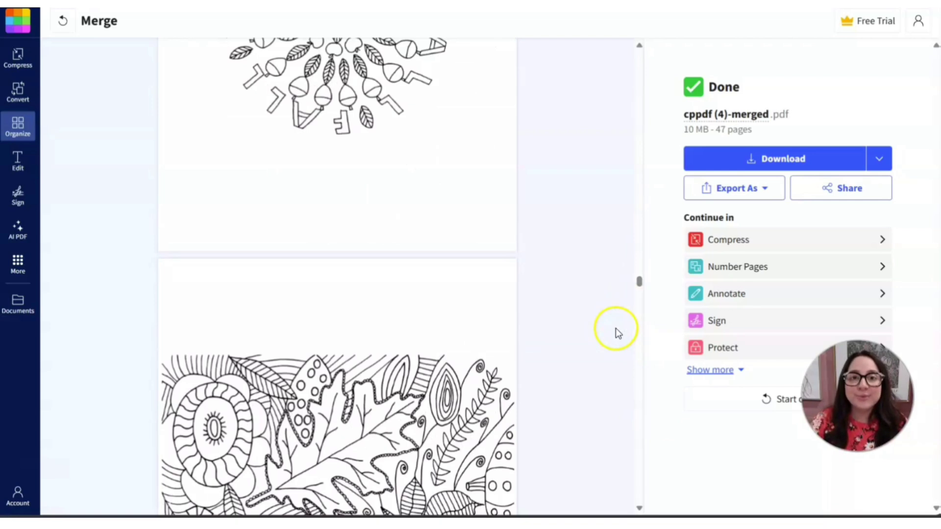
- Rename the merged PDF to Coloring Holiday Pages
left_click(734, 114)
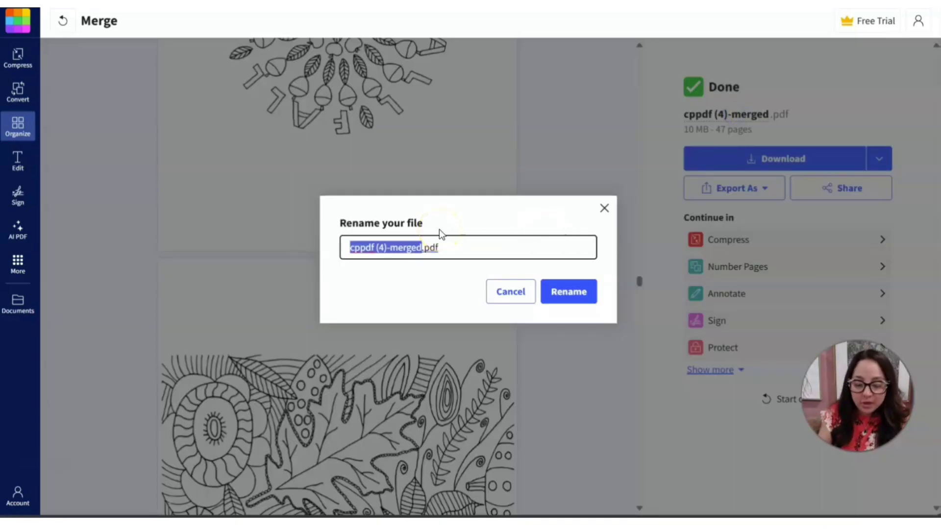
type("Coloring Page")
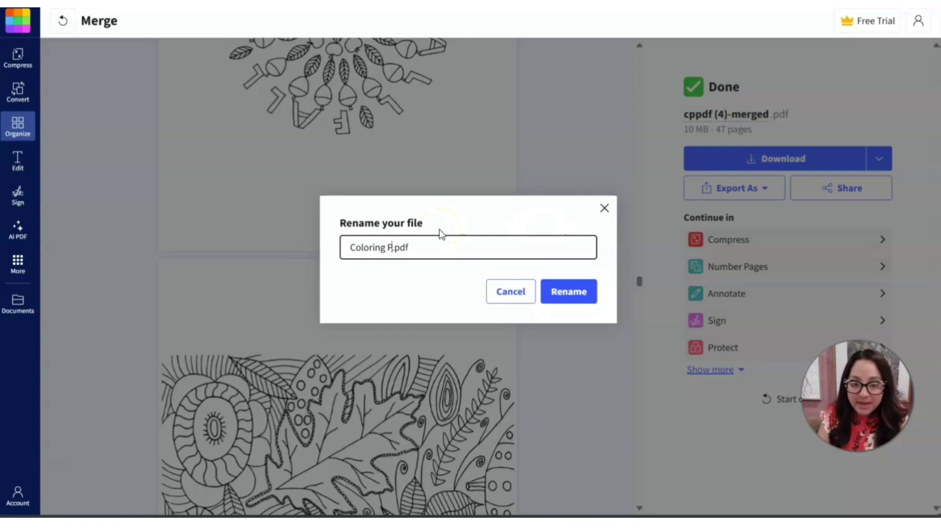
type("s")
key("Left")
key("Left")
key("Left")
key("Left")
key("Left")
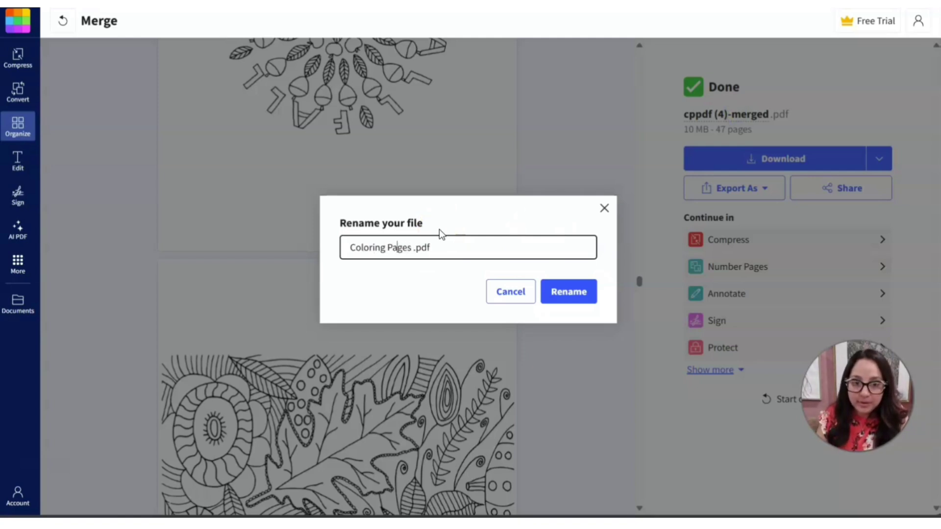
type("Holid")
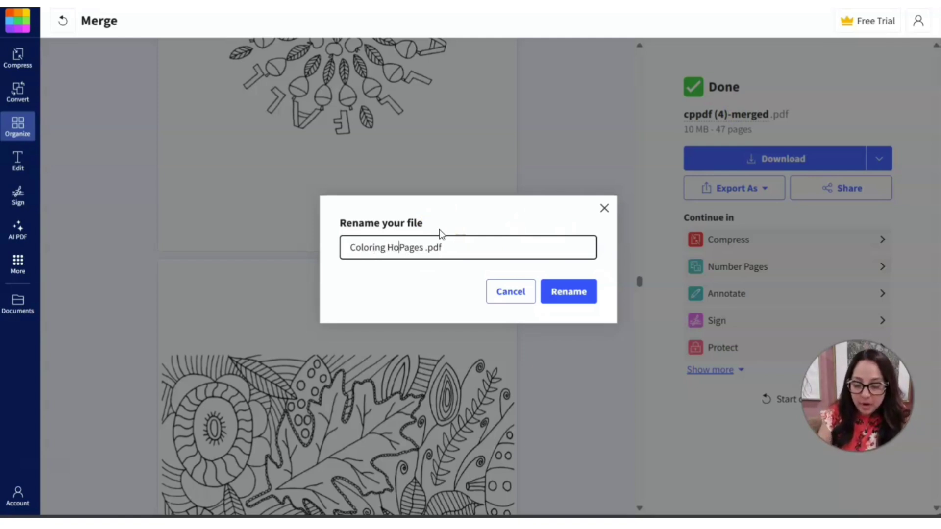
type("ay")
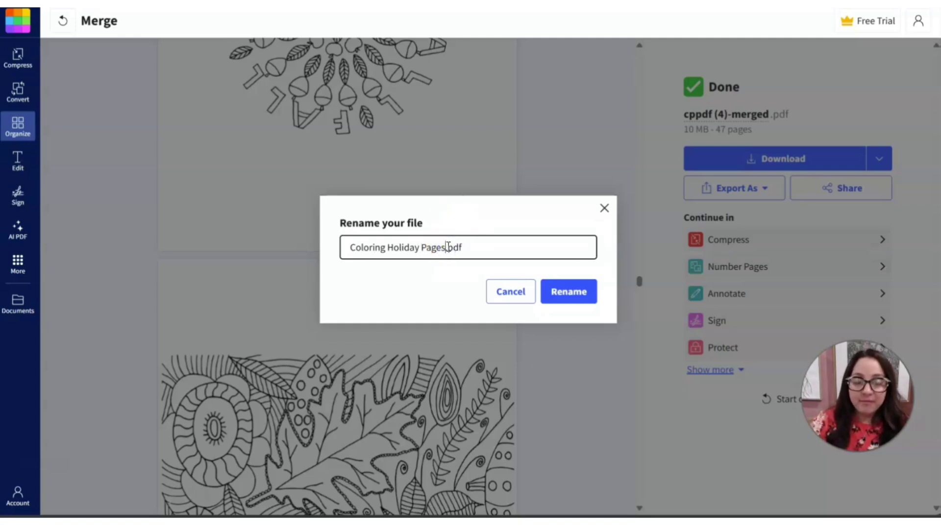
left_click(416, 248)
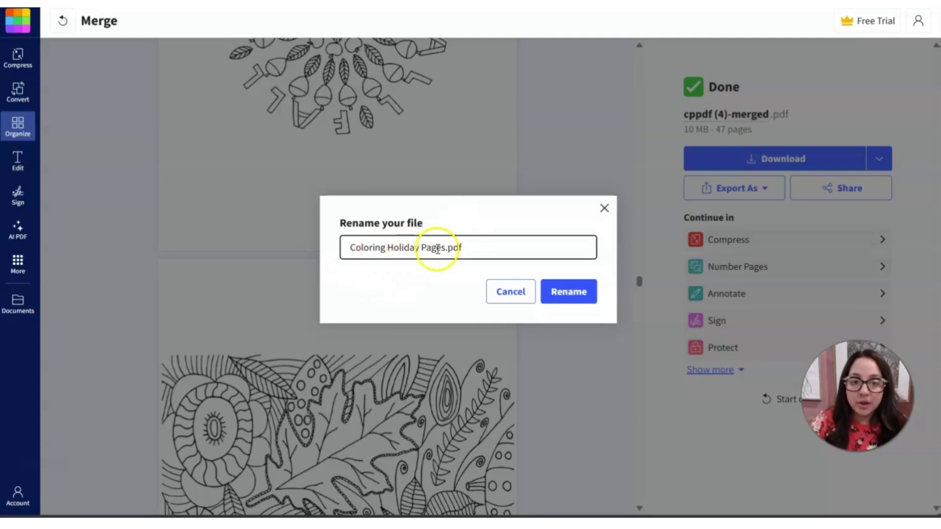
left_click(567, 291)
- Download Coloring Holiday Pages.pdf and dismiss the Smallpdf Pro offer
left_click(779, 159)
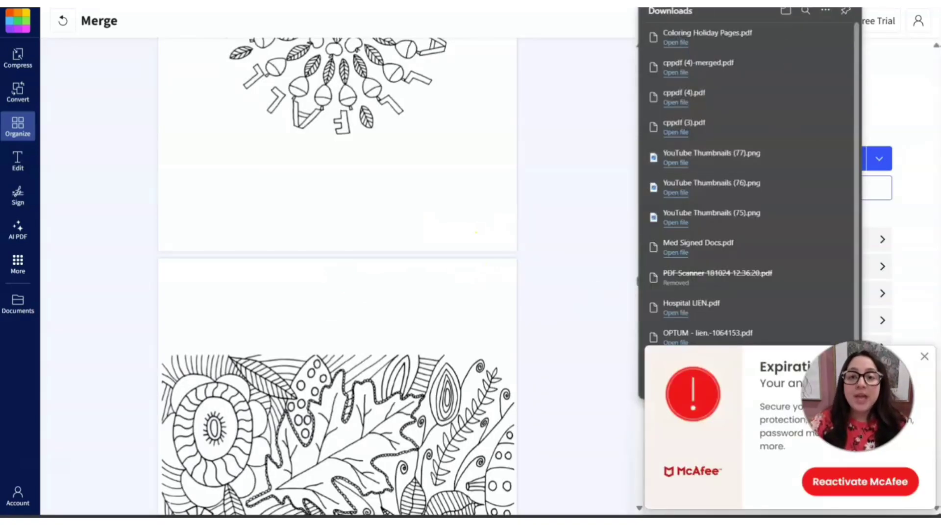
left_click(592, 65)
left_click(741, 174)
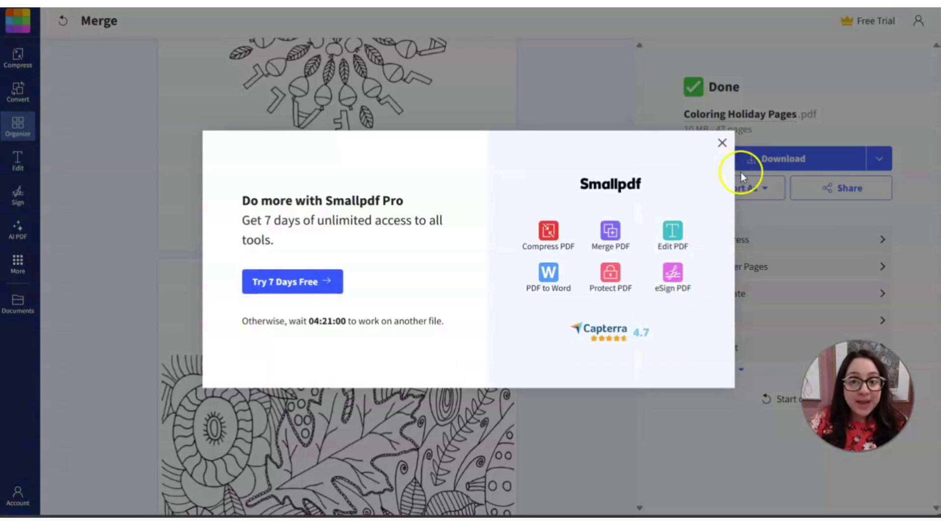
left_click(721, 143)
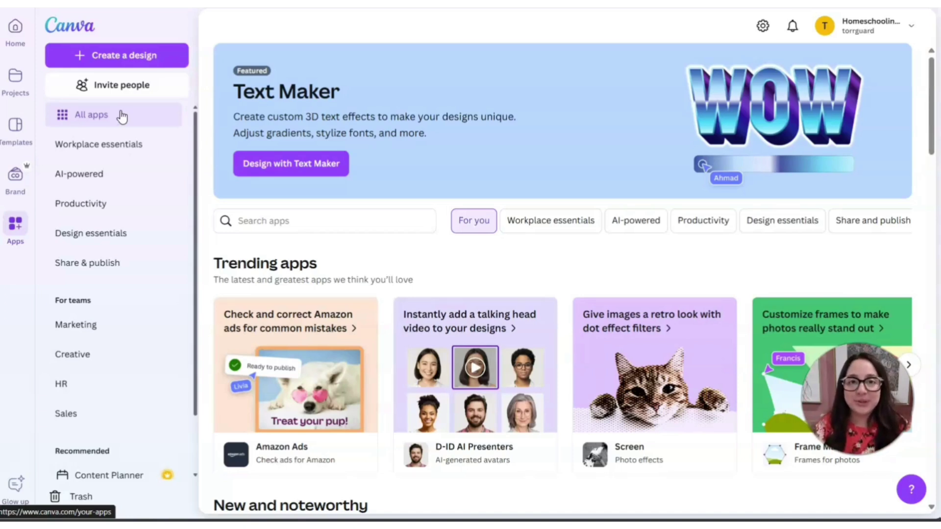
- Switch to Canva and create a blank custom-size design of 8.5 × 11 in
left_click(129, 113)
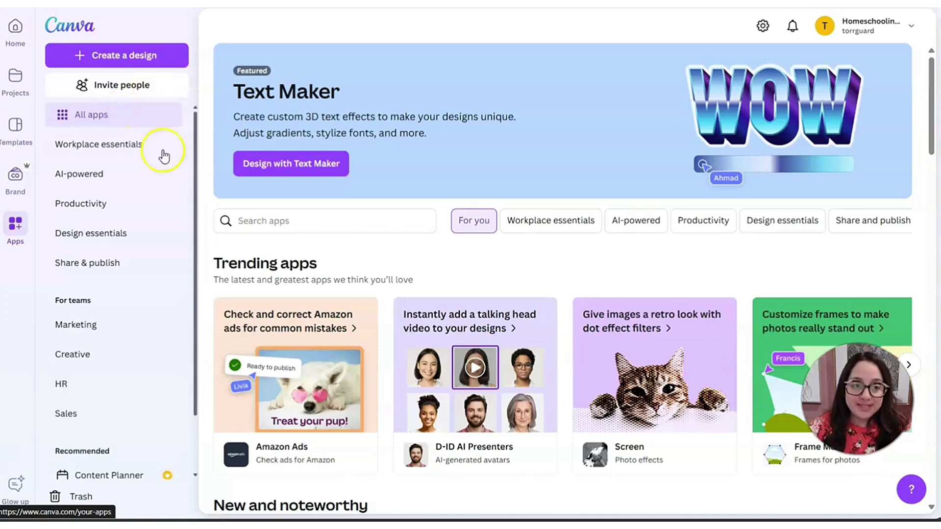
left_click(100, 59)
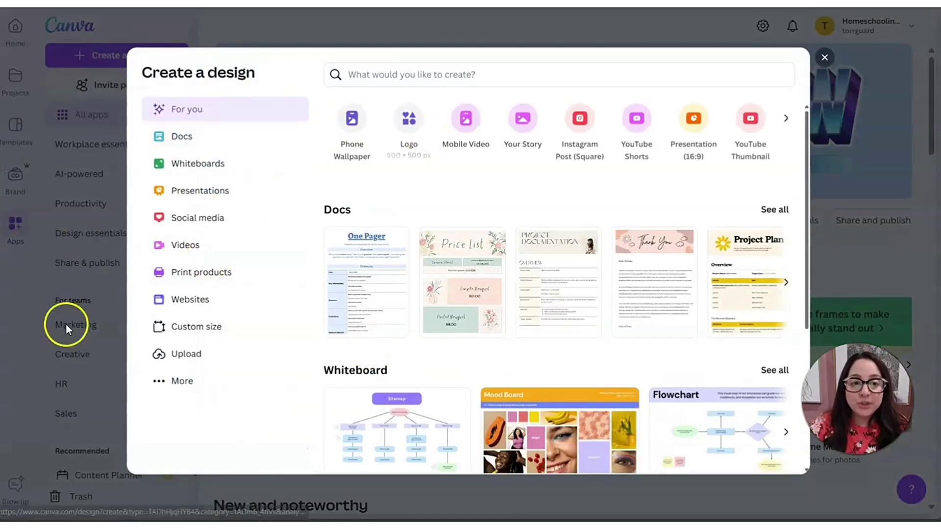
left_click(187, 330)
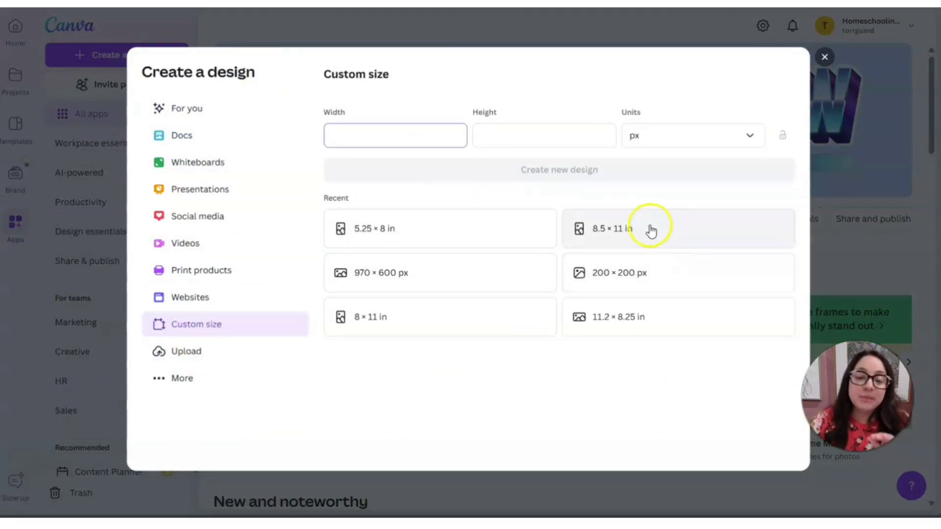
left_click(651, 230)
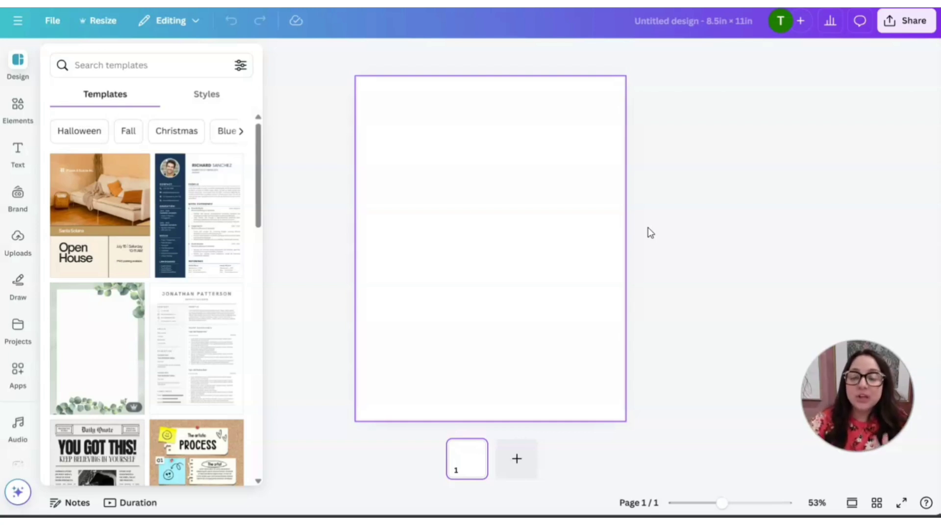
- Bring Coloring Holiday Pages.pdf into Canva through the uploads and open it as an editable design
left_click(463, 233)
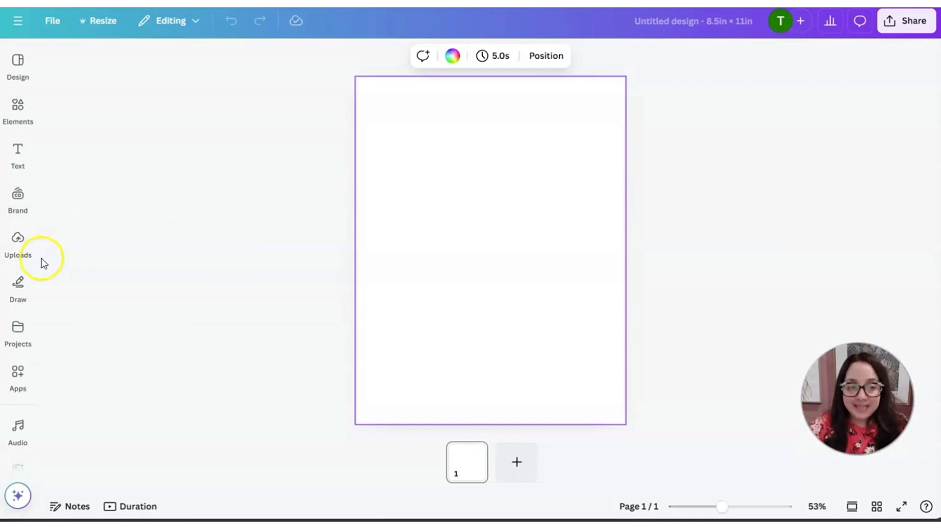
left_click(18, 237)
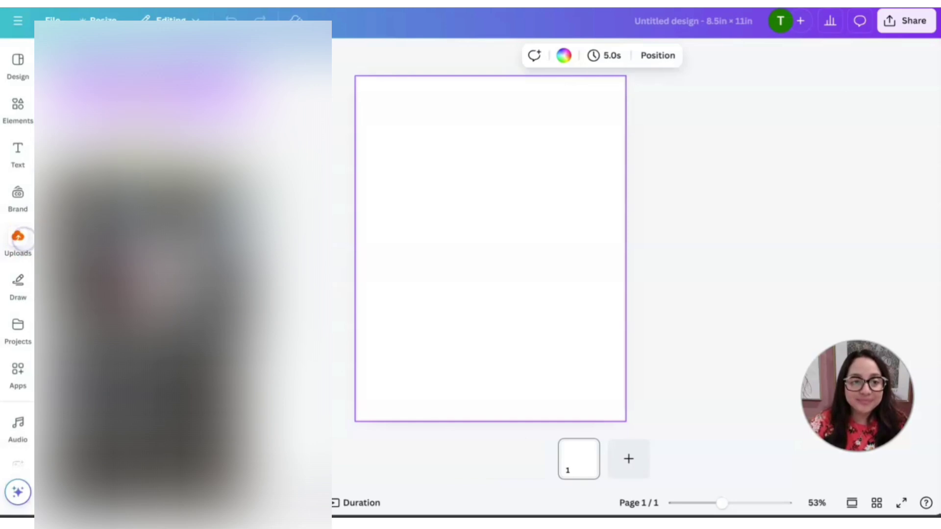
left_click(182, 81)
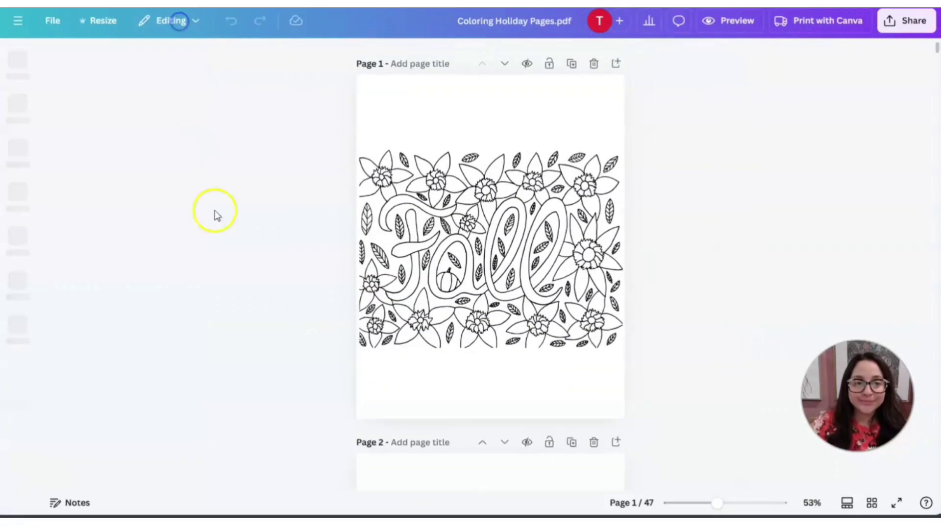
- Examine the imported colouring pages one below another and as a grid overview
left_click(612, 225)
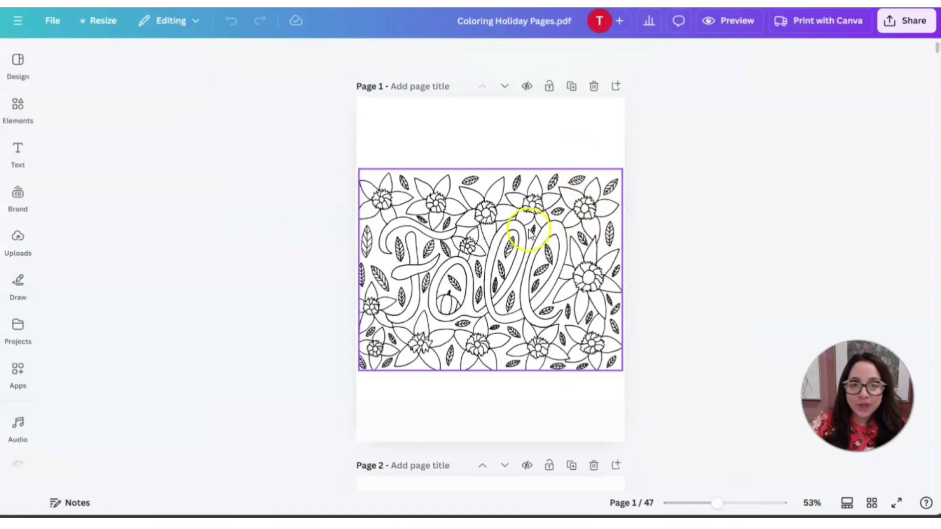
left_click(754, 157)
scroll(796, 225, "down", 5)
scroll(784, 240, "down", 10)
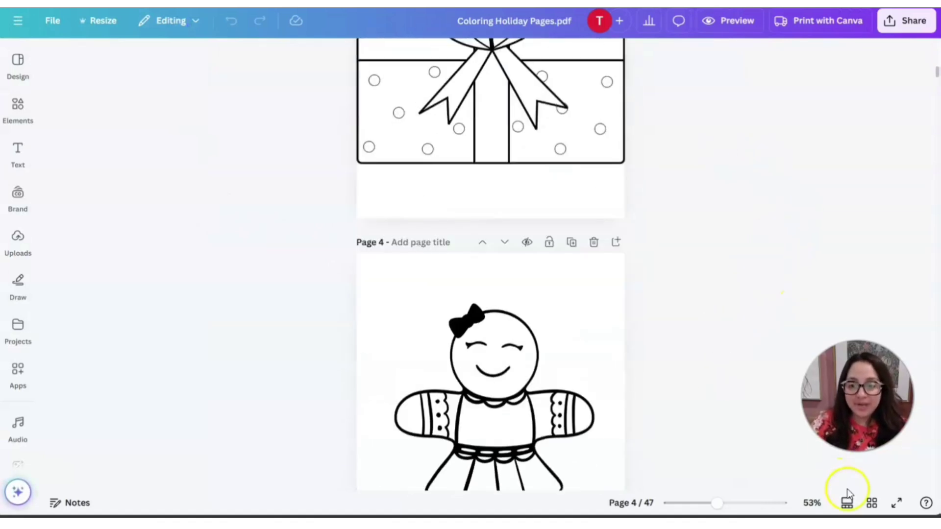
left_click(872, 503)
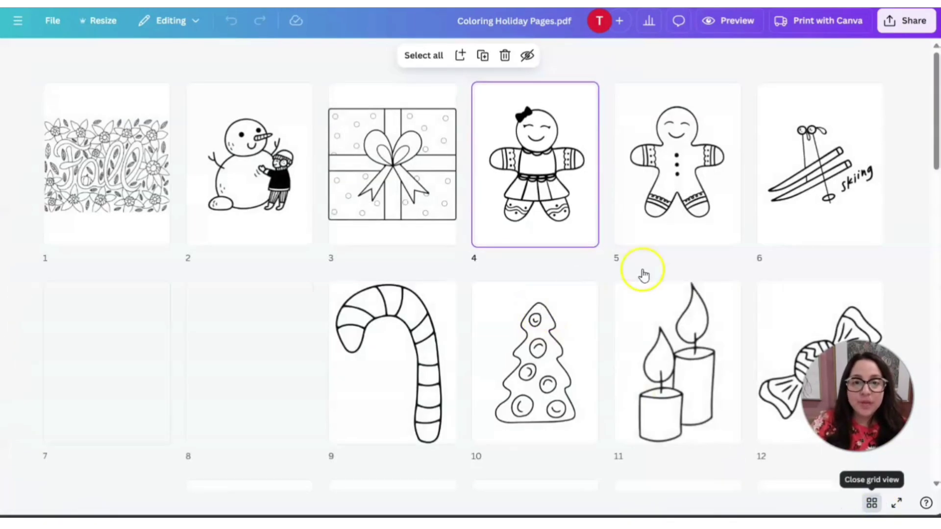
scroll(598, 252, "down", 10)
scroll(600, 266, "up", 10)
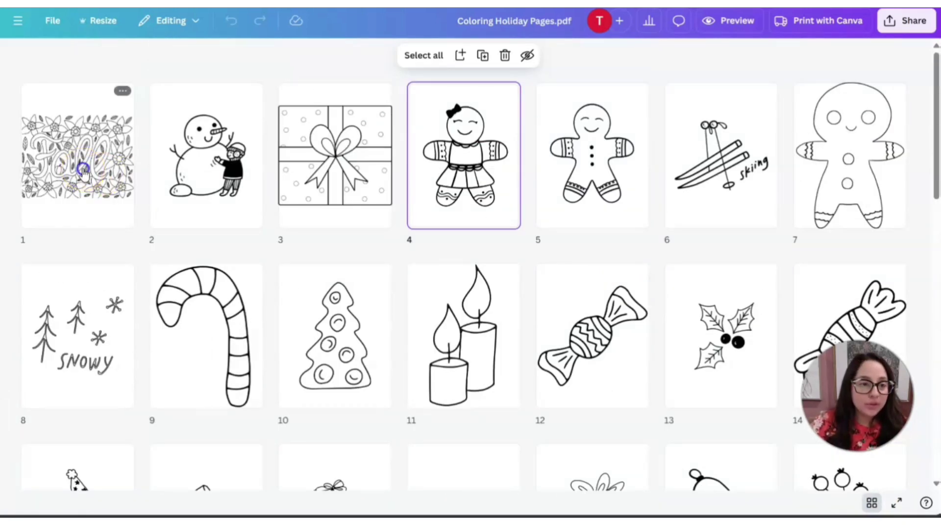
- Open page 1 and shrink the Fall artwork, centring it on the page with white margins on all sides
double_click(83, 170)
left_click(452, 201)
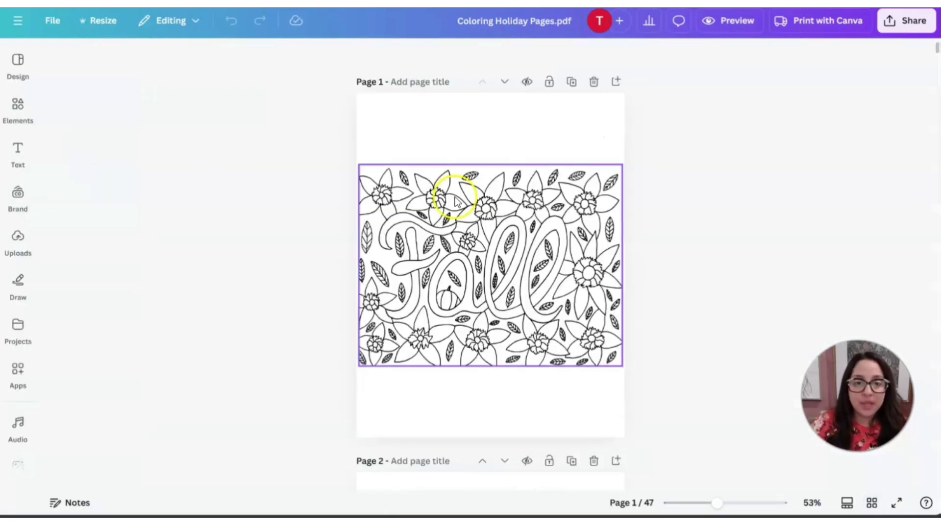
left_click(462, 198)
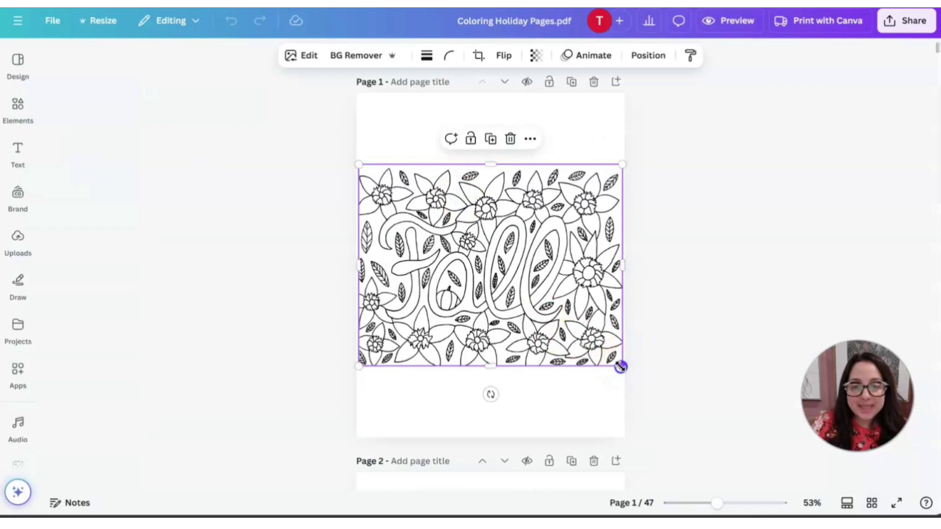
left_click_drag(620, 366, 531, 296)
left_click_drag(439, 219, 486, 268)
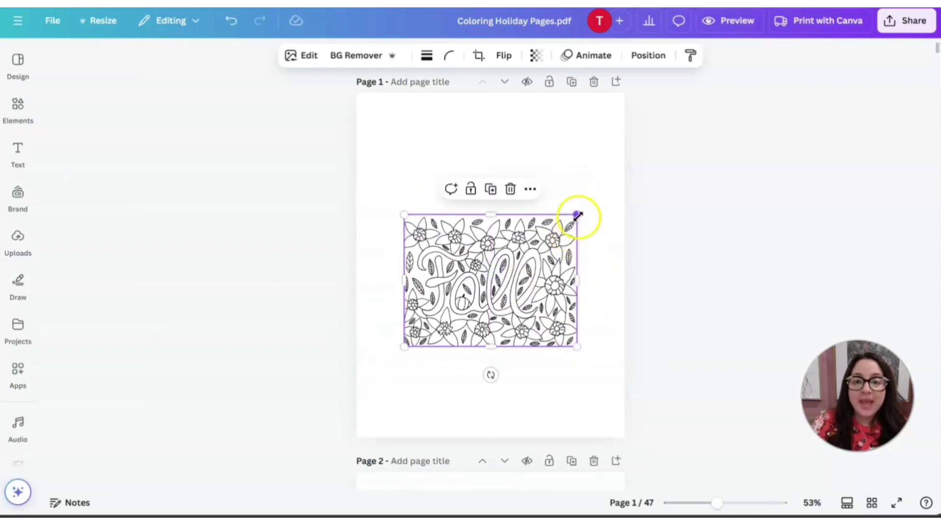
left_click_drag(577, 216, 601, 181)
left_click_drag(523, 269, 509, 254)
left_click(533, 365)
- Shrink the snowman drawing on page 2 and duplicate it, placing one copy in the upper left and one in the lower right
scroll(541, 362, "down", 10)
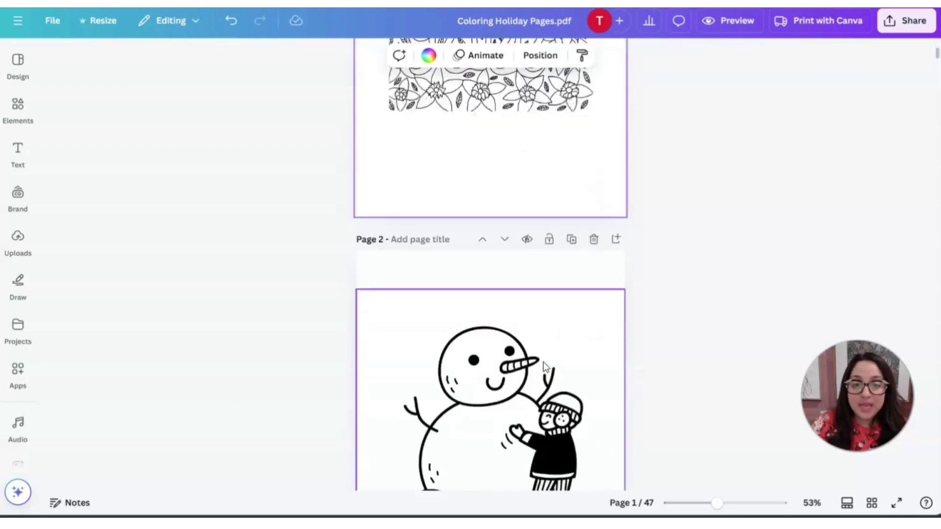
scroll(504, 358, "up", 5)
left_click(483, 269)
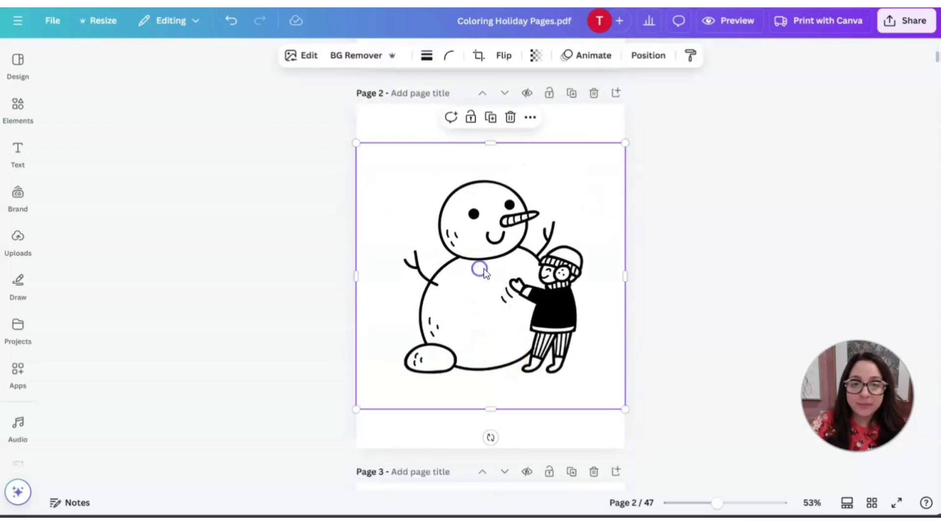
left_click_drag(624, 143, 524, 245)
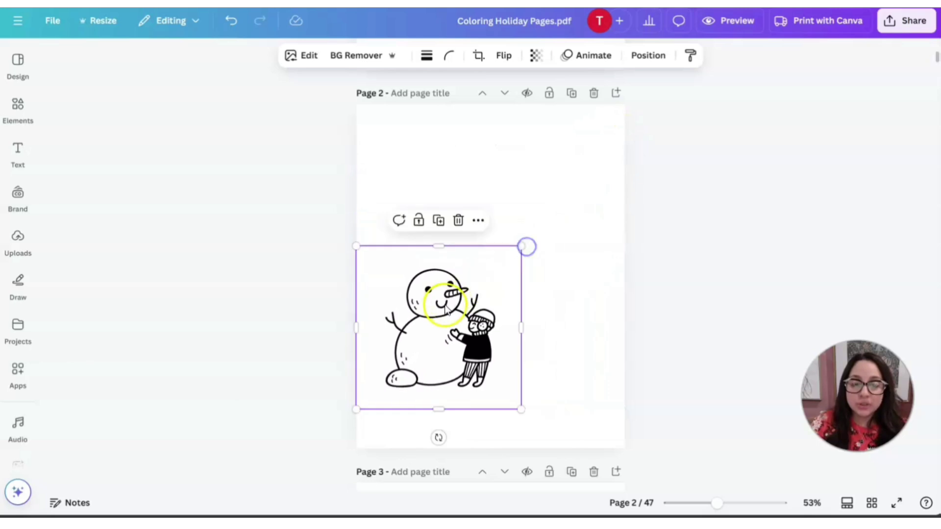
left_click_drag(446, 304, 464, 203)
left_click(516, 234)
- Flip the upper snowman copy horizontally and nudge it into place above the lower one
left_click(505, 59)
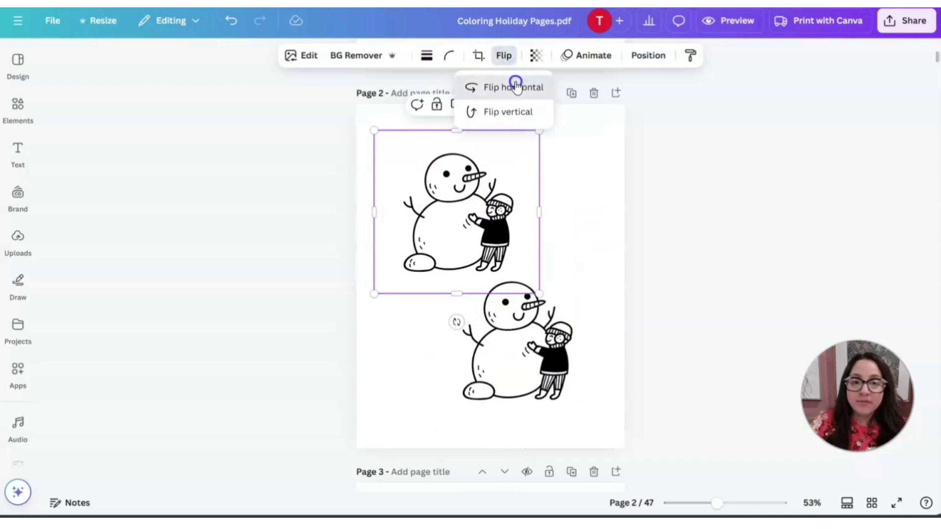
left_click(512, 85)
left_click(478, 228)
left_click_drag(478, 228, 487, 235)
left_click(679, 275)
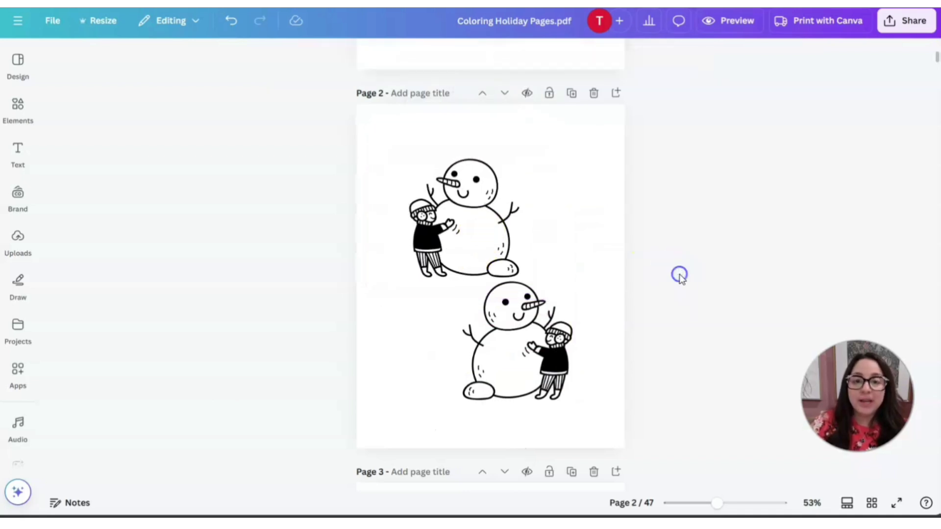
left_click(565, 215)
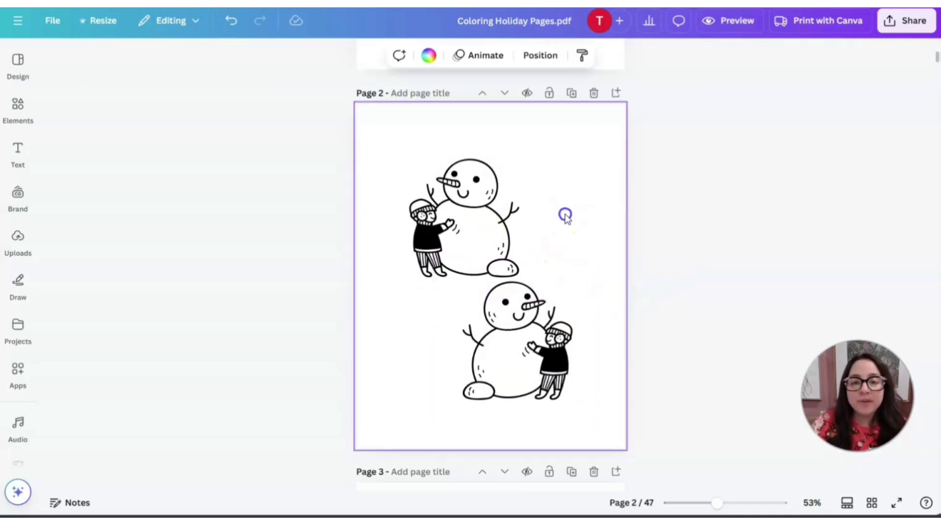
- Shrink the gift box drawing on page 3 to less than a third of the page width
scroll(565, 230, "down", 10)
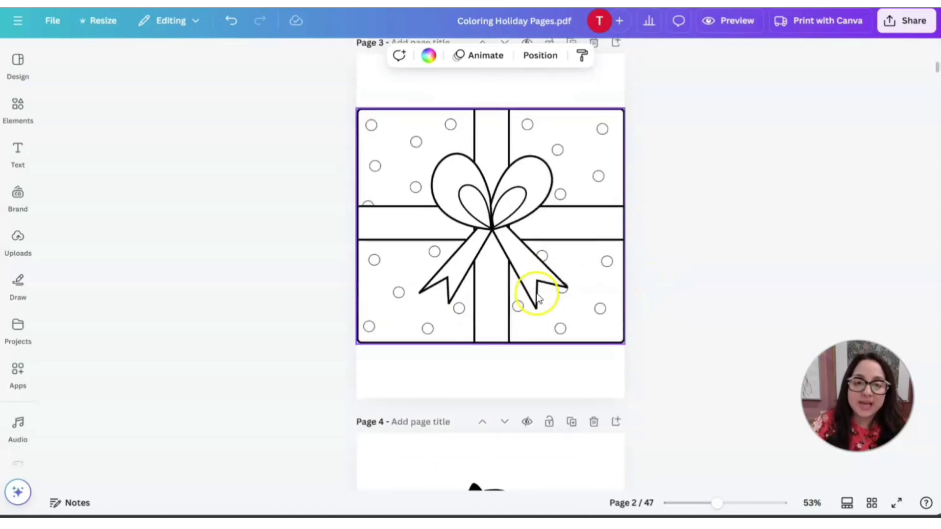
scroll(535, 301, "up", 5)
left_click(603, 250)
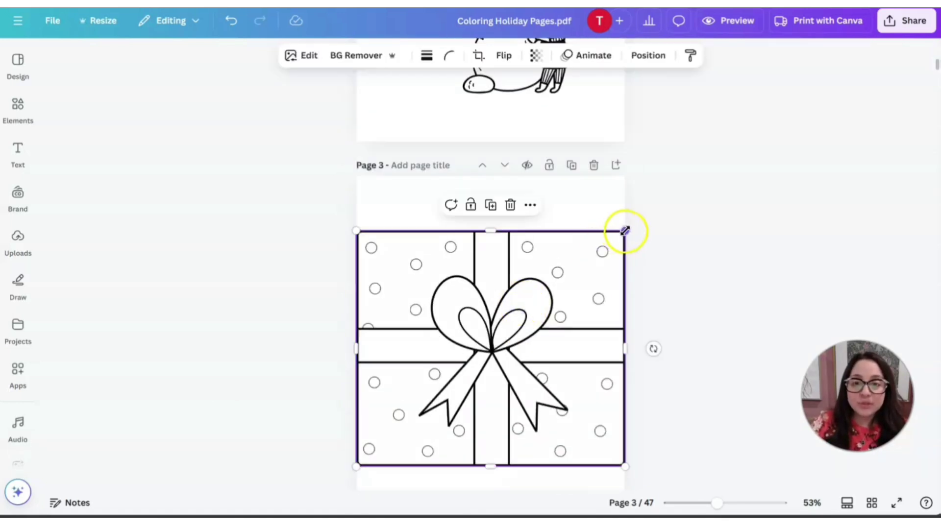
left_click_drag(623, 231, 412, 368)
scroll(489, 346, "down", 3)
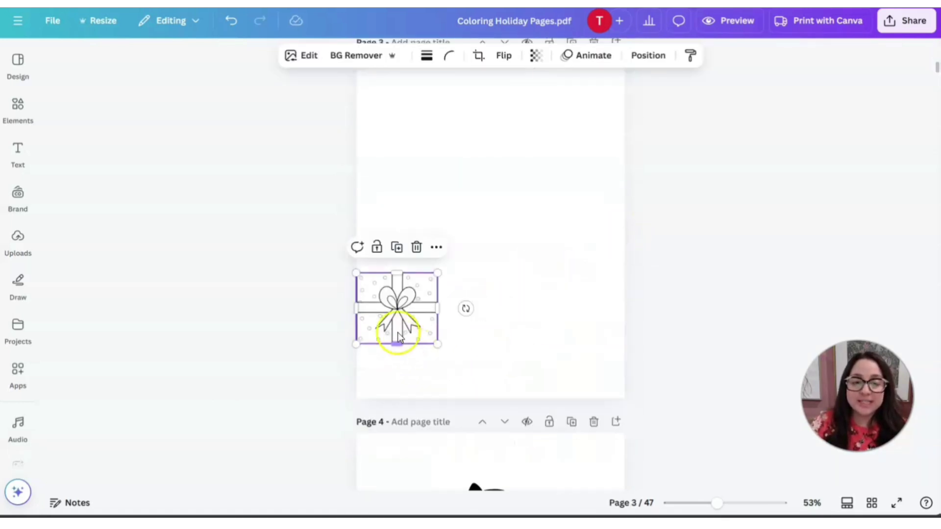
- Duplicate the small gift and arrange three copies, two in the bottom row and one above them
left_click_drag(395, 330, 456, 266)
left_click(423, 275)
left_click(456, 193)
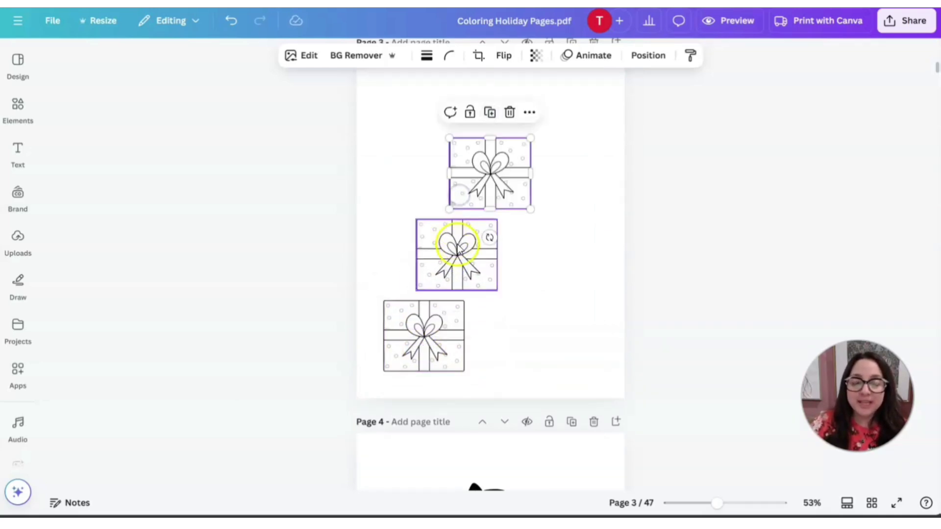
left_click_drag(492, 168, 555, 331)
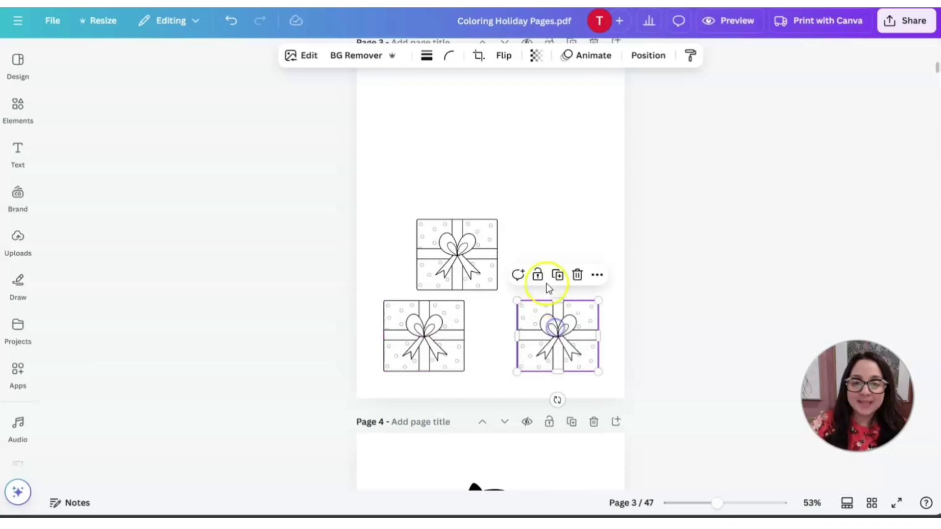
- Add another gift copy, enlarge it at the top centre of page 3, and centre the middle small gift beneath it
left_click(558, 276)
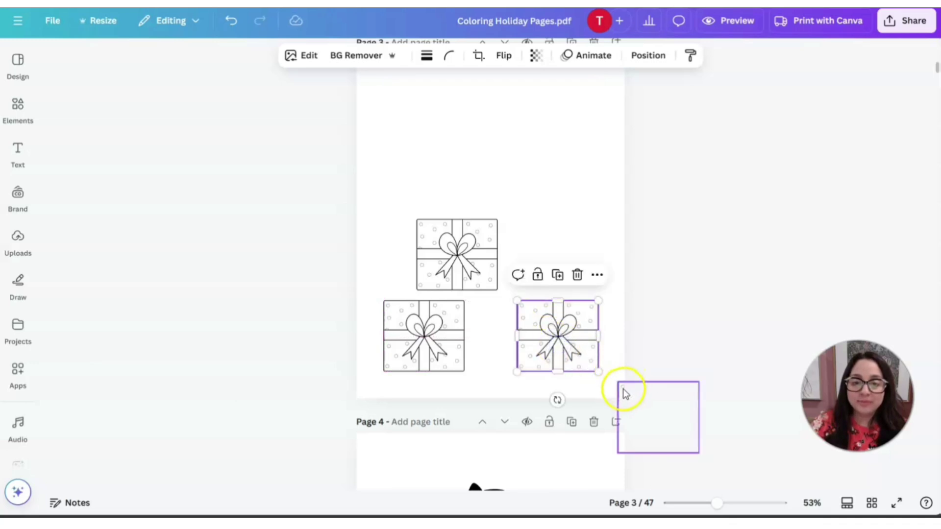
left_click_drag(620, 388, 468, 177)
left_click_drag(529, 185, 626, 108)
left_click_drag(582, 162, 516, 144)
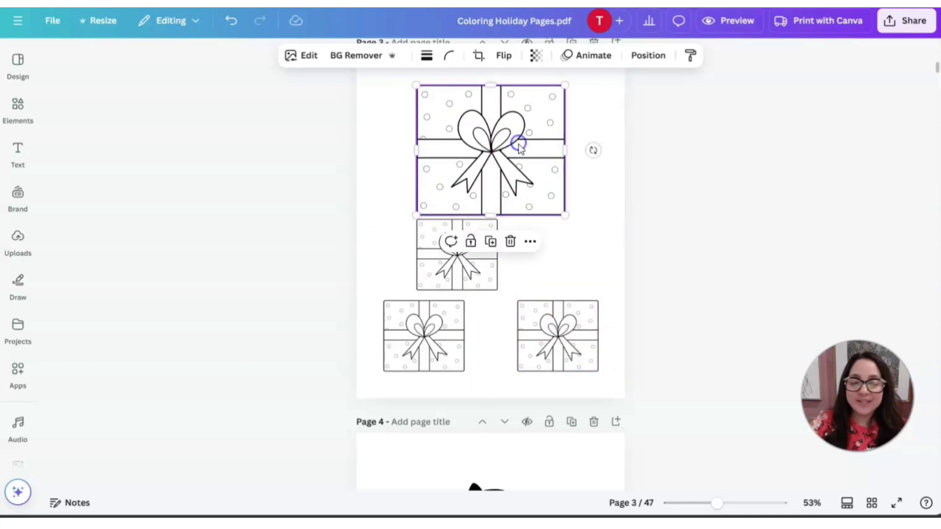
left_click_drag(481, 283, 518, 275)
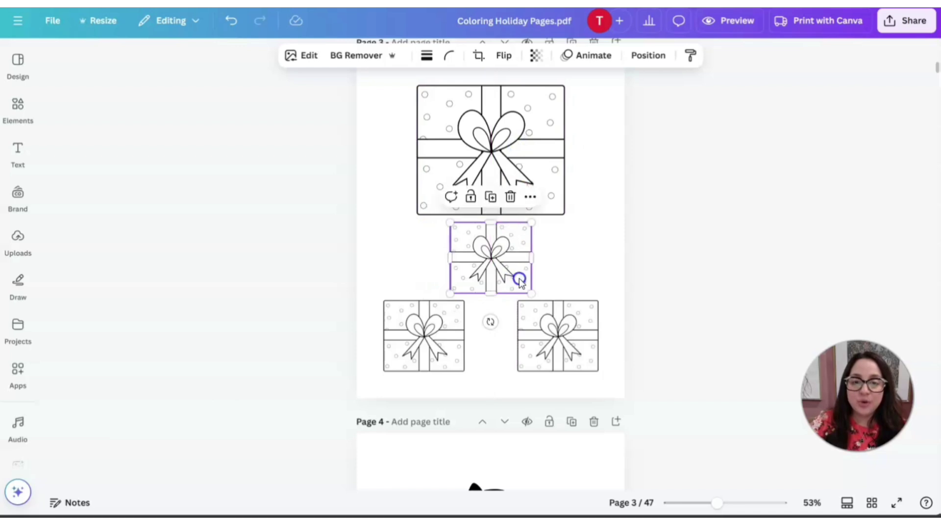
left_click(617, 242)
scroll(598, 294, "up", 4)
- Shrink the gingerbread girl on page 4 to about half the page width and move her to the upper left
scroll(598, 298, "down", 10)
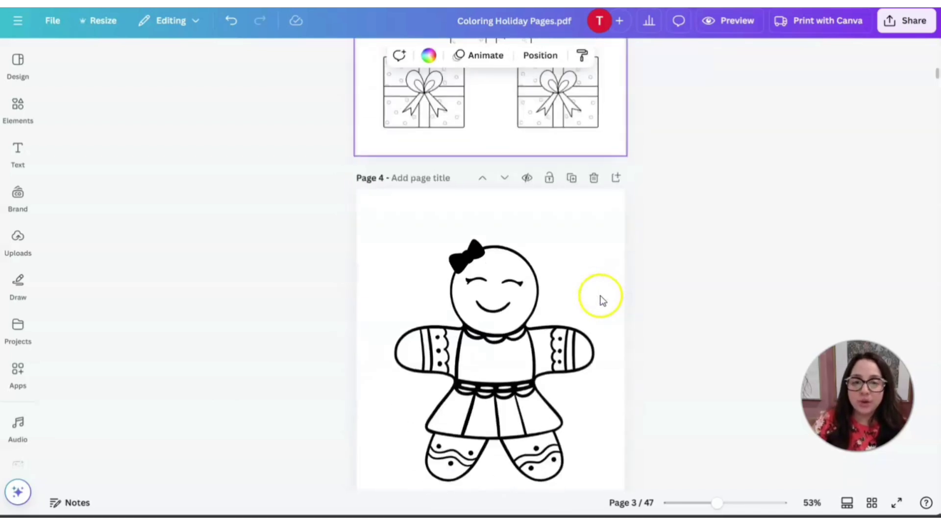
left_click(524, 204)
left_click_drag(629, 97, 490, 220)
left_click_drag(460, 292, 474, 164)
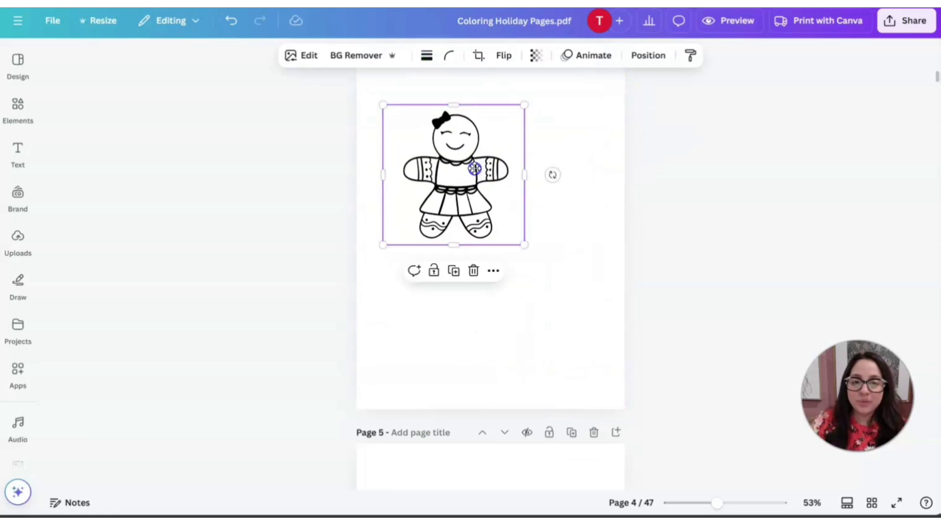
- Duplicate the gingerbread boy on page 5 and move the copy onto page 4
scroll(497, 220, "down", 5)
left_click(493, 337)
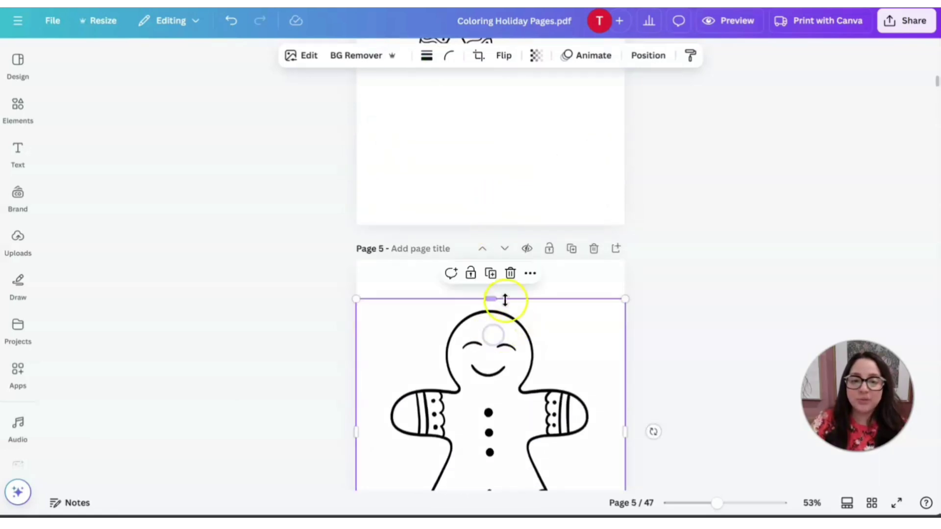
scroll(587, 404, "up", 7)
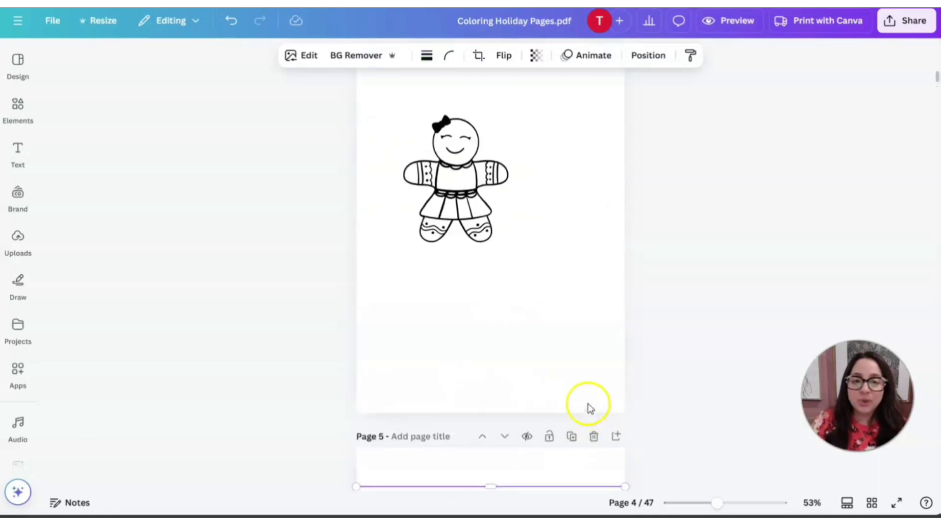
scroll(544, 323, "down", 3)
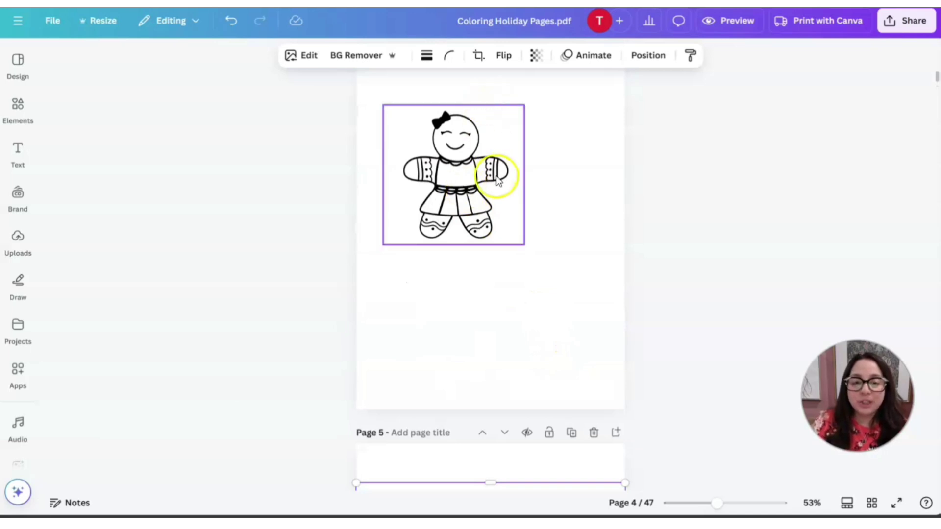
scroll(504, 220, "down", 5)
scroll(504, 298, "up", 2)
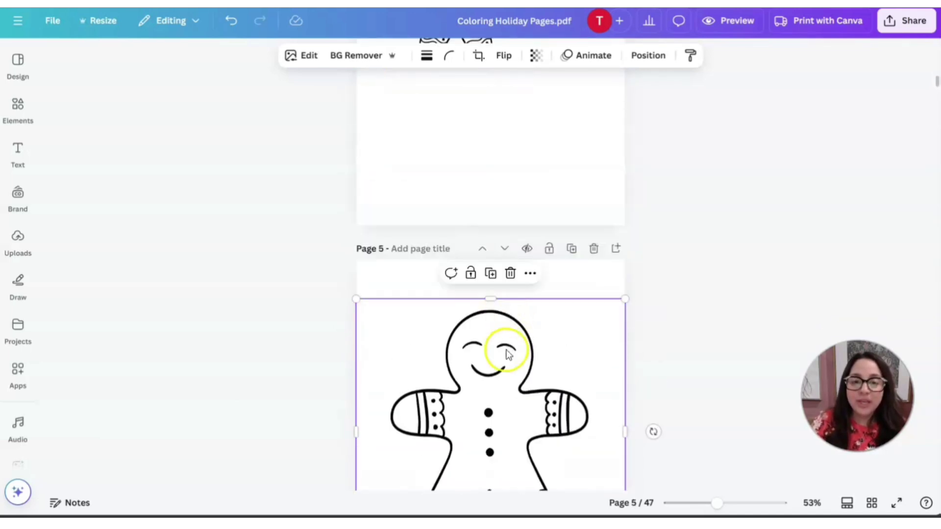
left_click(487, 274)
left_click_drag(498, 334, 491, 59)
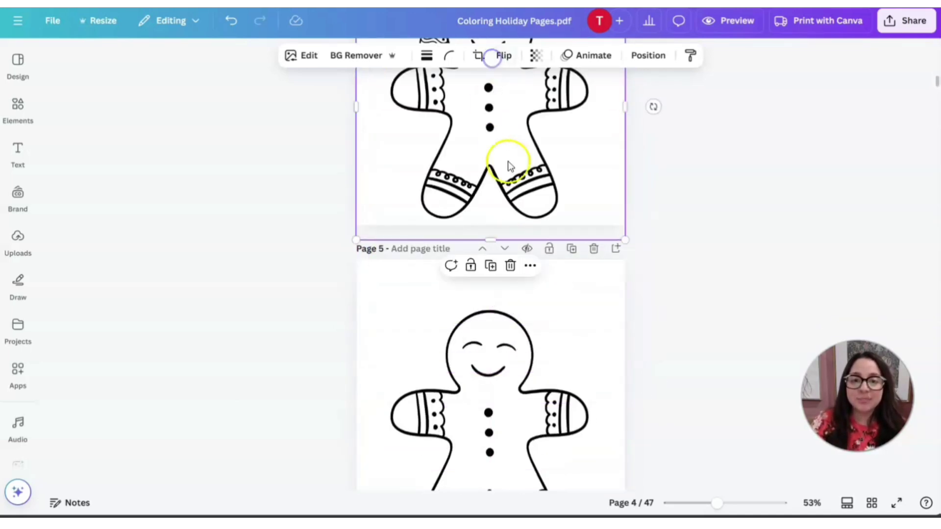
- Shrink the gingerbread boy on page 4 and arrange him beside the girl, with her slightly lower on the left
scroll(507, 161, "up", 5)
left_click_drag(359, 220, 508, 357)
left_click_drag(594, 405, 538, 224)
left_click_drag(457, 209, 445, 288)
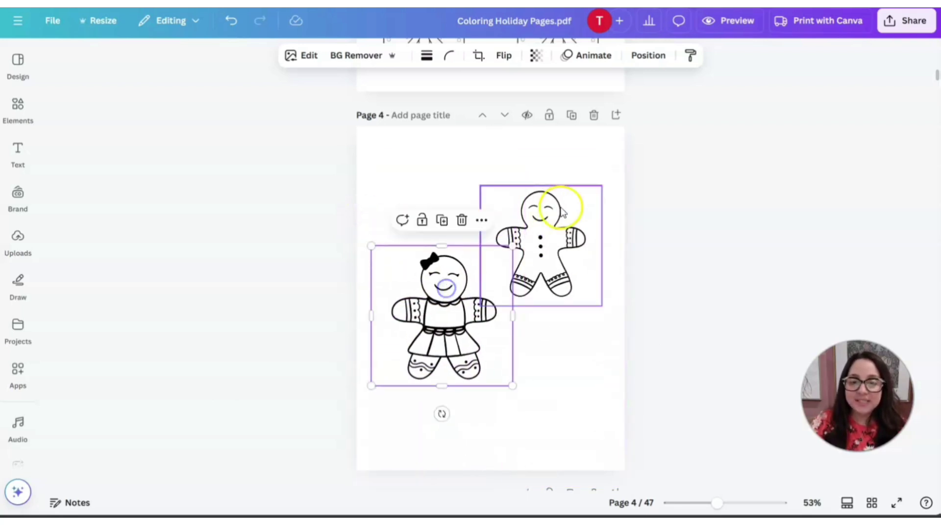
left_click_drag(562, 211, 542, 235)
left_click(547, 462)
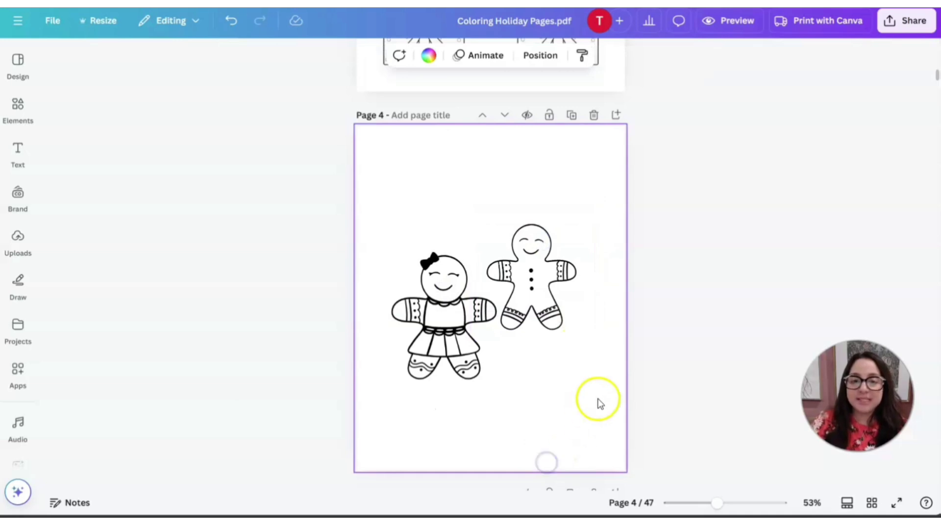
- Shrink the large gingerbread figure on page 7 and centre it on the page
scroll(595, 404, "down", 10)
left_click_drag(521, 101, 523, 121)
scroll(683, 298, "down", 10)
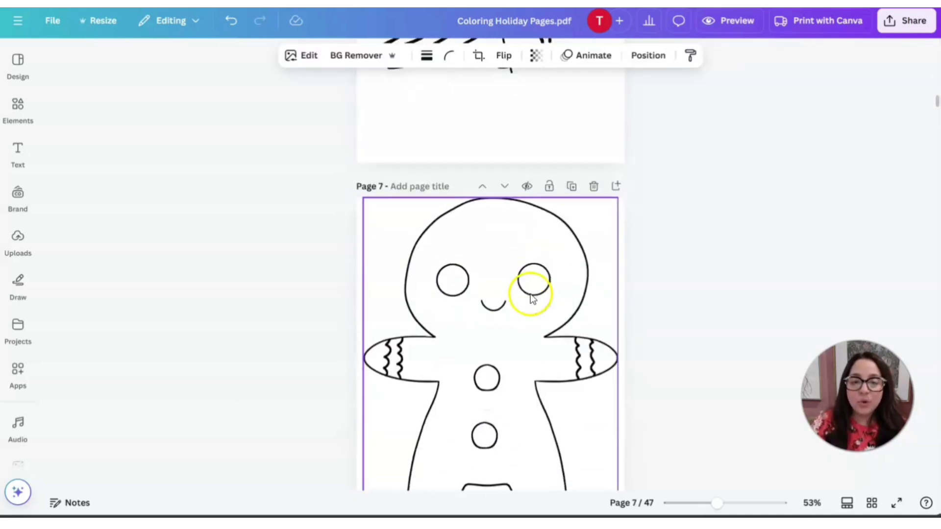
scroll(530, 293, "down", 10)
scroll(528, 300, "up", 8)
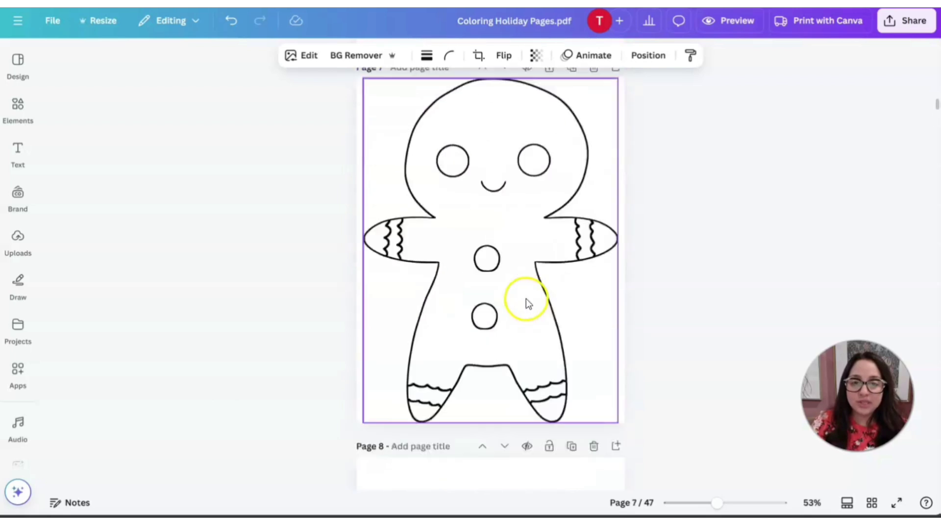
scroll(525, 299, "up", 5)
left_click(509, 317)
left_click_drag(619, 282, 544, 381)
scroll(558, 359, "down", 4)
left_click_drag(421, 342, 454, 294)
left_click(596, 203)
- Shrink the Snowy trees drawing on page 8 and position it in the lower left of the page
scroll(591, 320, "down", 9)
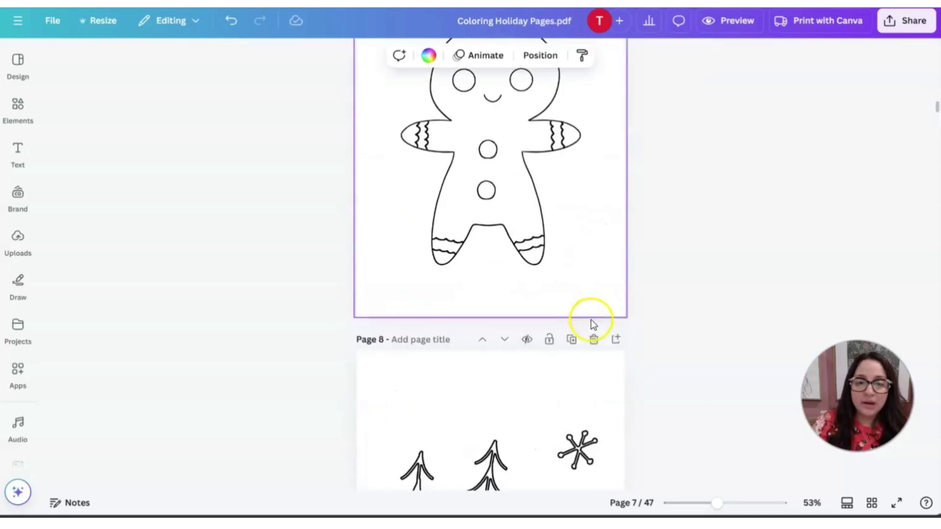
left_click(527, 244)
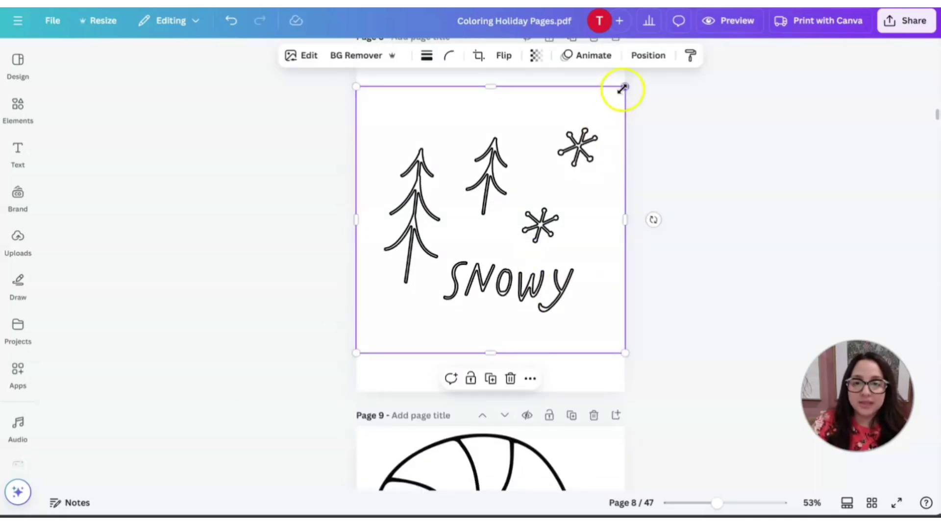
left_click_drag(624, 87, 523, 188)
left_click(509, 249)
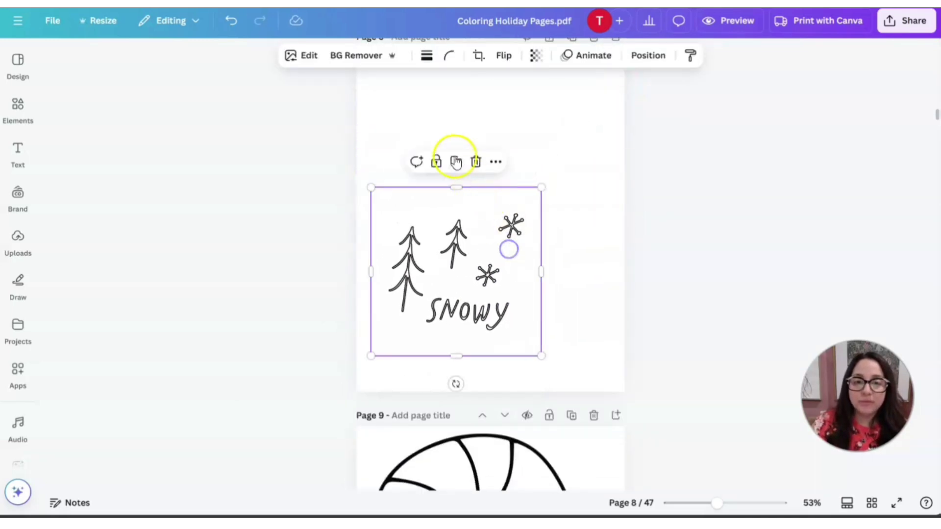
- Duplicate the Snowy drawing and place the copy in the upper right of page 8
left_click(452, 153)
left_click(486, 257)
left_click(465, 162)
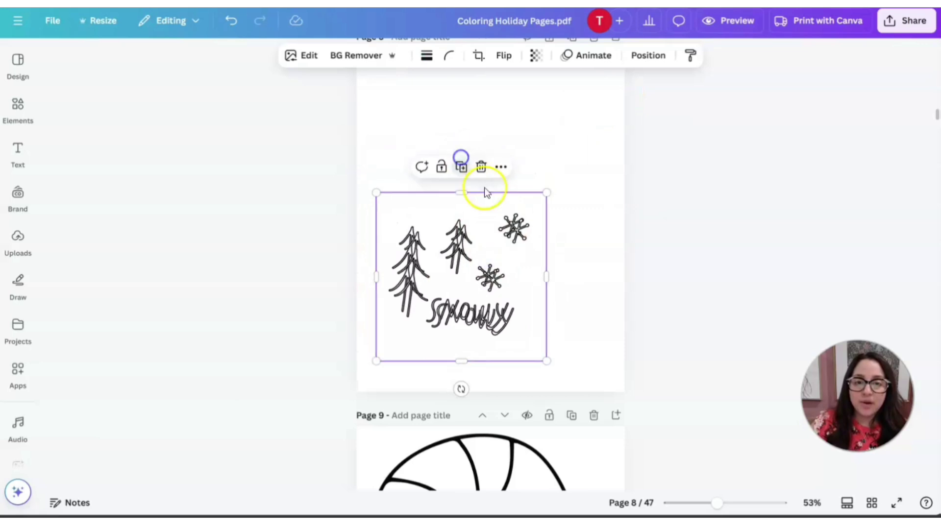
left_click_drag(492, 249, 521, 138)
scroll(539, 245, "up", 3)
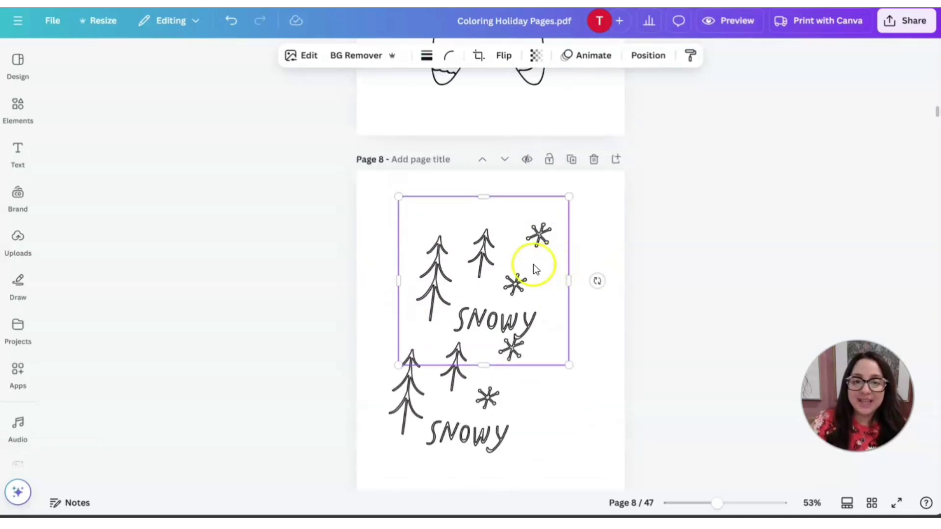
left_click_drag(532, 267, 560, 267)
left_click(569, 443)
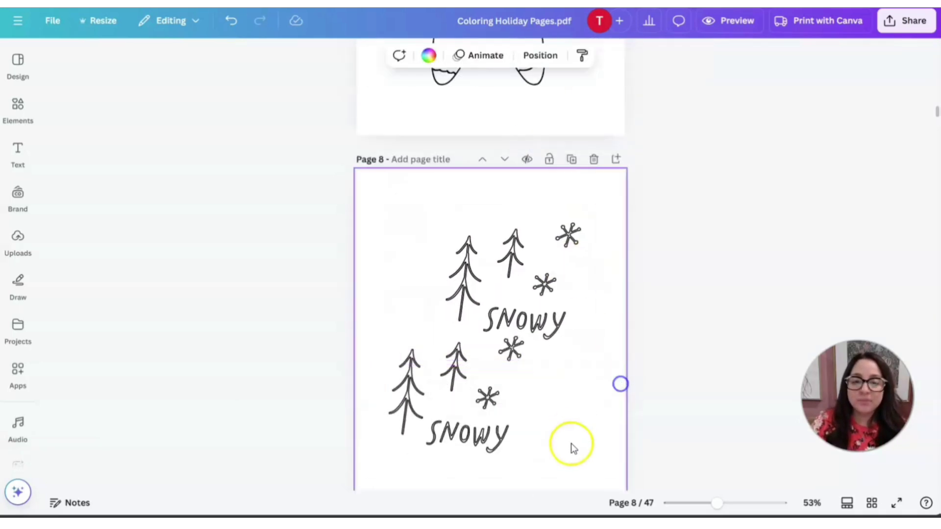
- Shrink the candy cane on page 9 and place a duplicate beside it in the lower half of the page
scroll(595, 412, "down", 10)
scroll(539, 343, "up", 3)
left_click(452, 241)
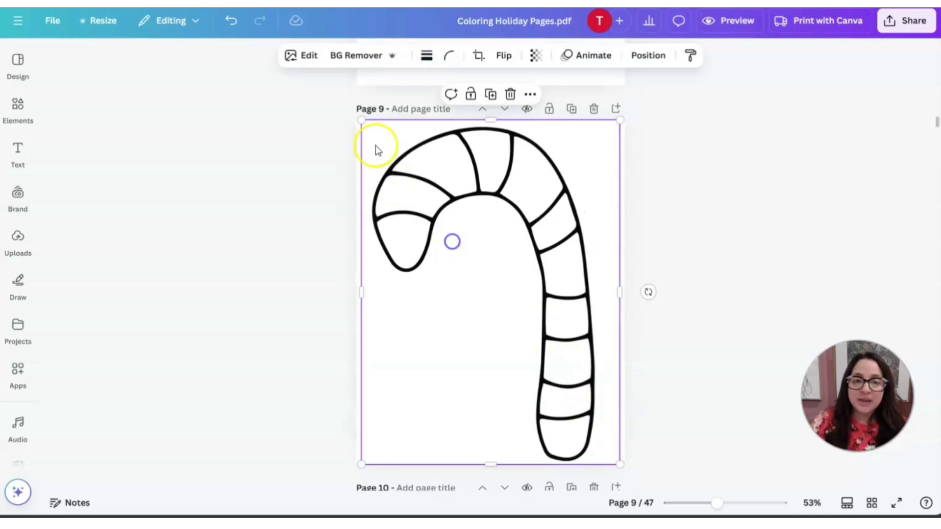
left_click_drag(363, 121, 521, 329)
left_click_drag(559, 366, 464, 331)
left_click(548, 278)
left_click(577, 236)
scroll(571, 216, "down", 1)
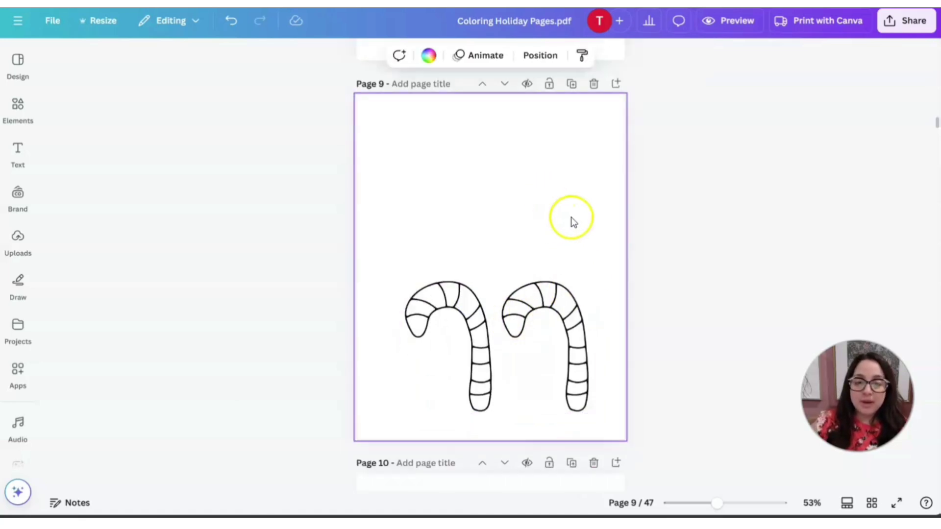
- Add the Soft Shadow font combination above the candy canes on page 9 and replace its text with HOLIDAYS
scroll(561, 225, "down", 3)
scroll(539, 240, "up", 6)
scroll(519, 382, "down", 3)
left_click(468, 235)
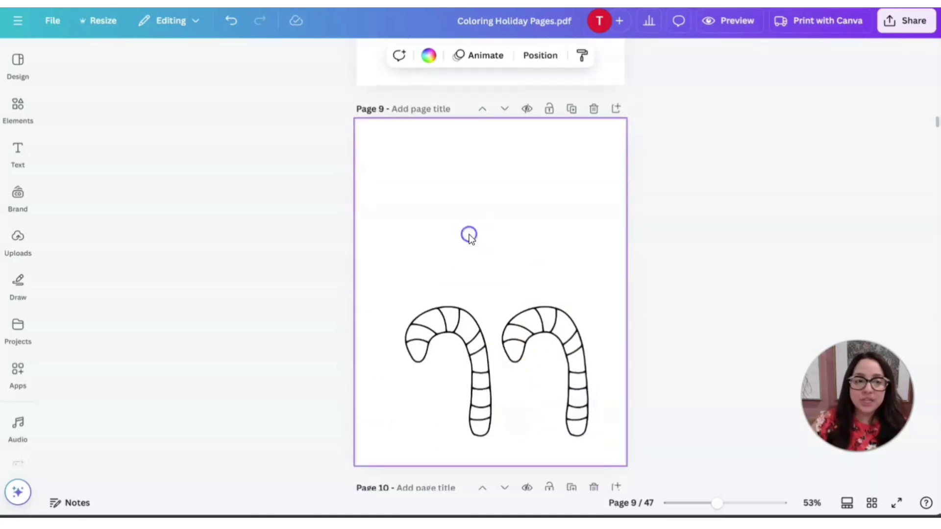
left_click(18, 150)
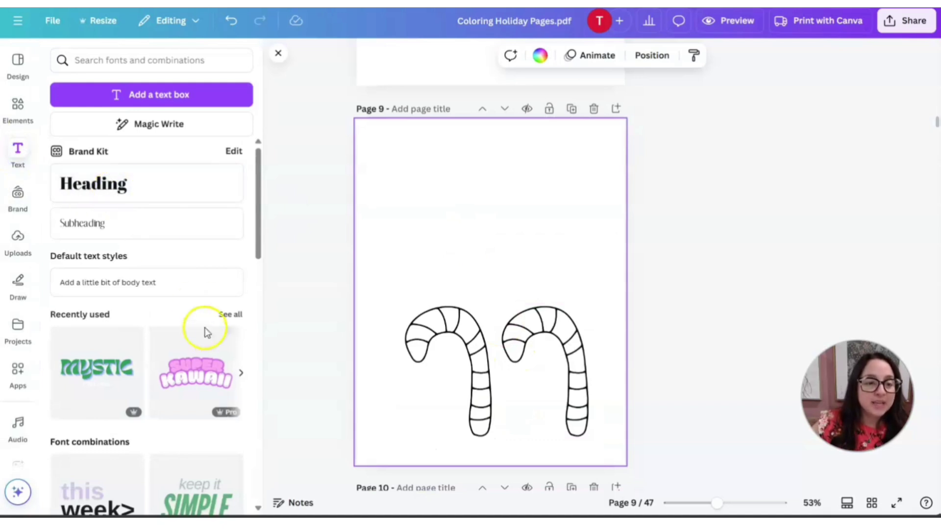
scroll(205, 334, "down", 6)
scroll(196, 341, "up", 1)
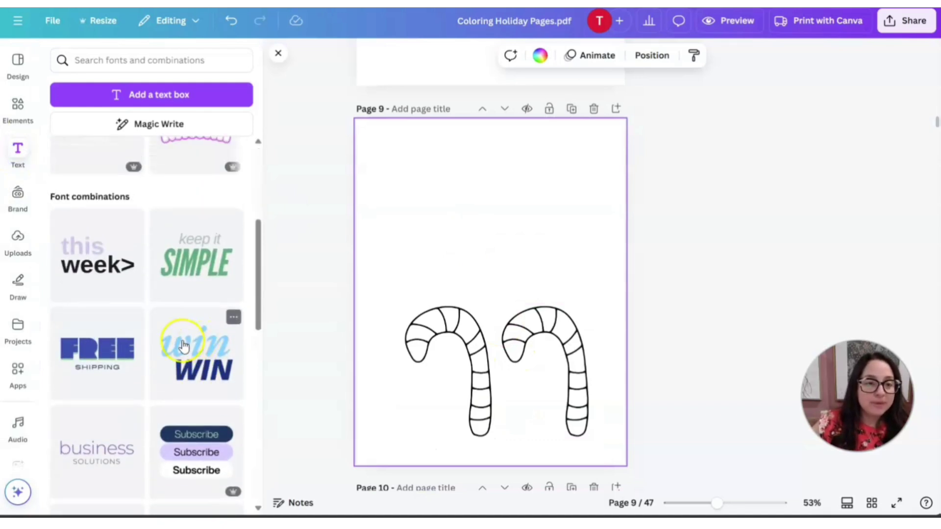
scroll(183, 346, "down", 2)
scroll(126, 310, "down", 10)
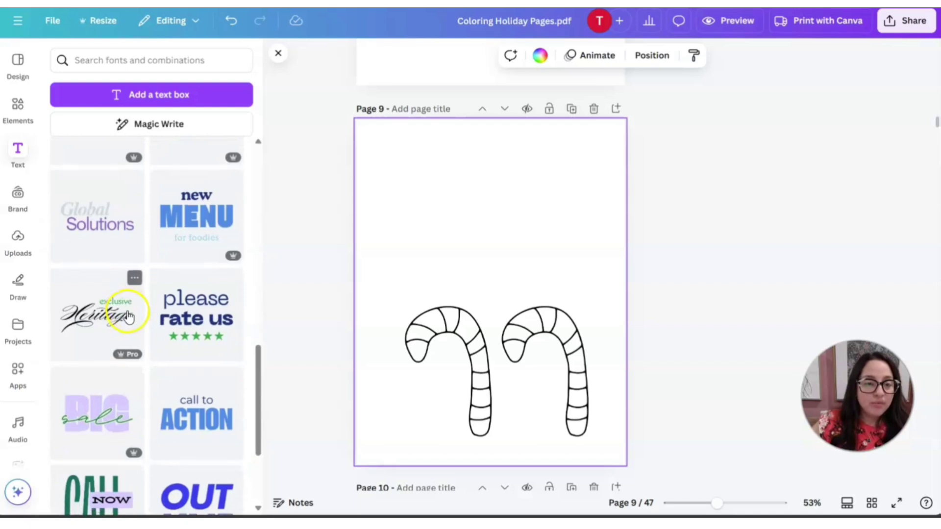
scroll(126, 317, "down", 5)
scroll(145, 359, "down", 3)
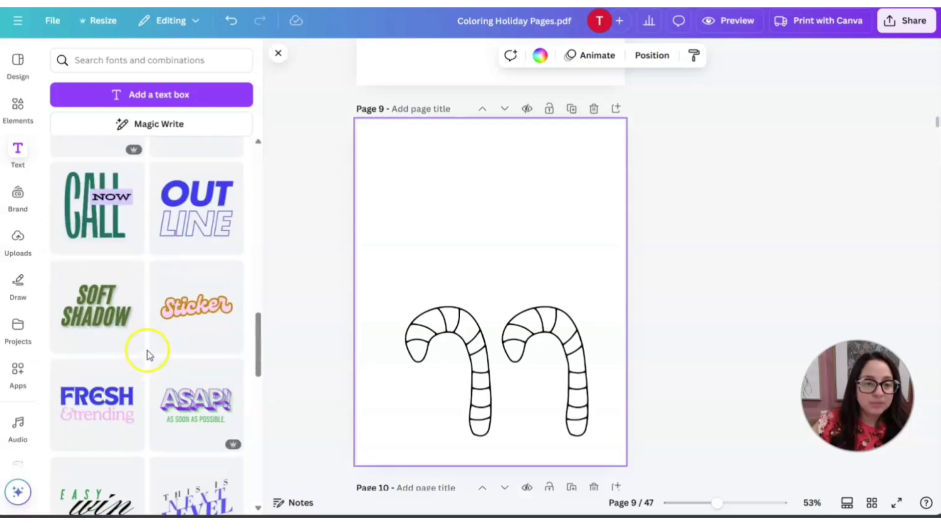
left_click(88, 309)
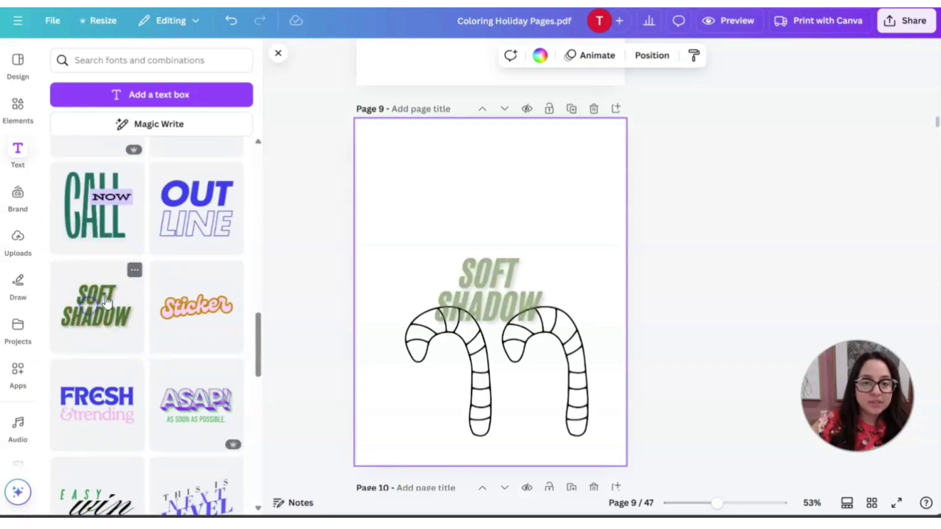
left_click_drag(506, 273, 508, 205)
double_click(509, 225)
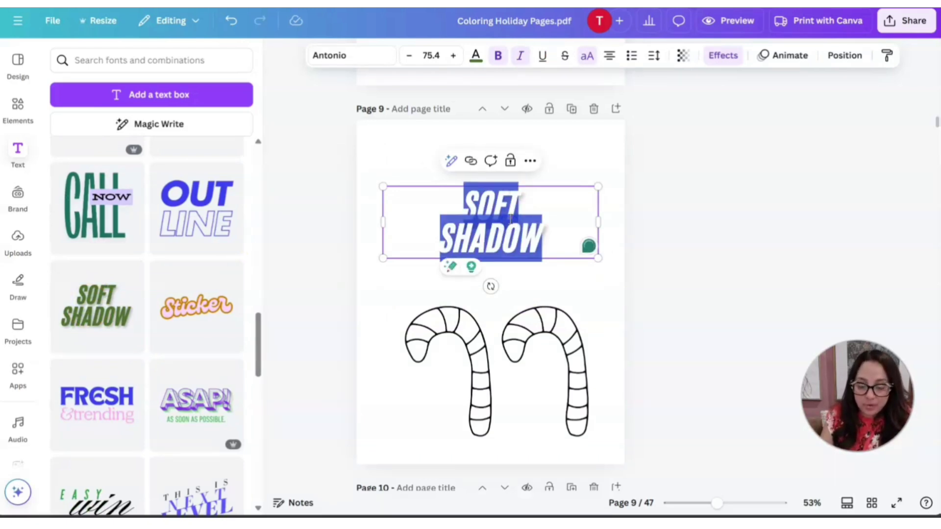
type("HOLIDAYS")
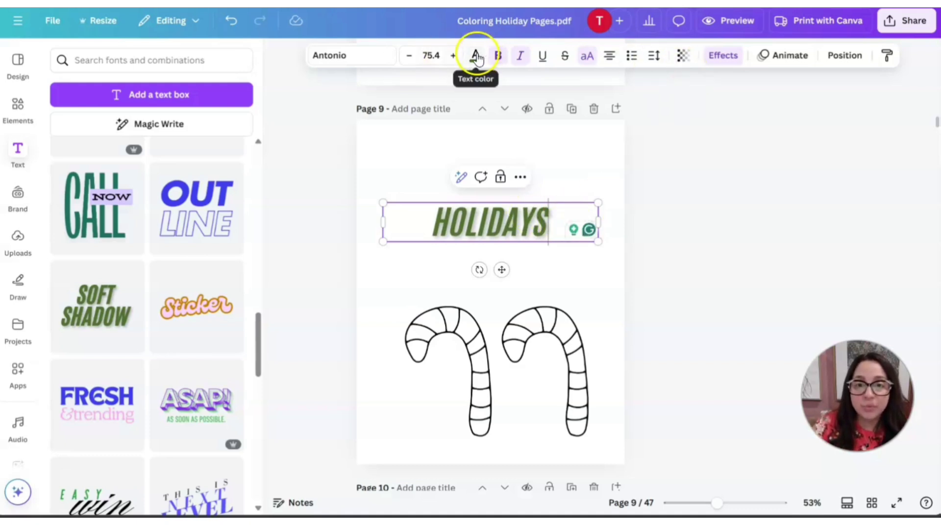
- Apply the Hollow text effect to the HOLIDAYS title
left_click(475, 56)
left_click(723, 56)
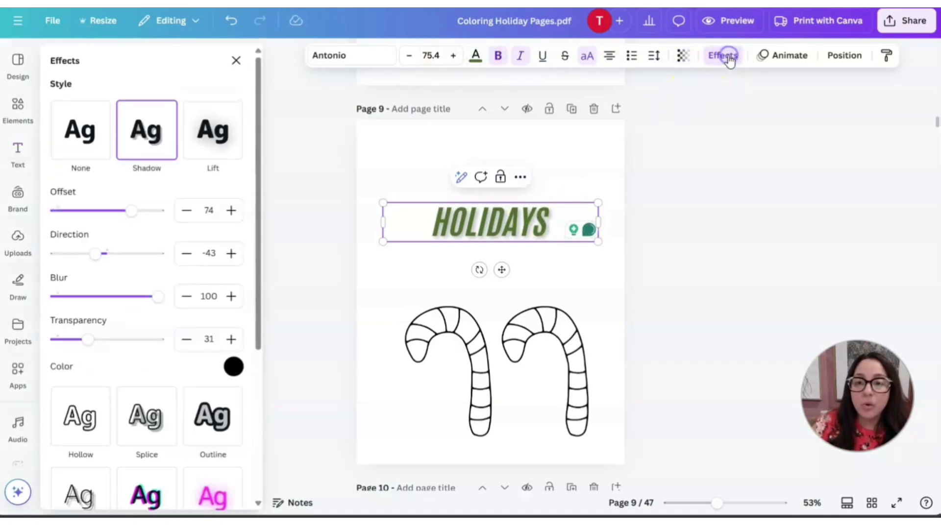
left_click(724, 55)
left_click(723, 56)
left_click(724, 55)
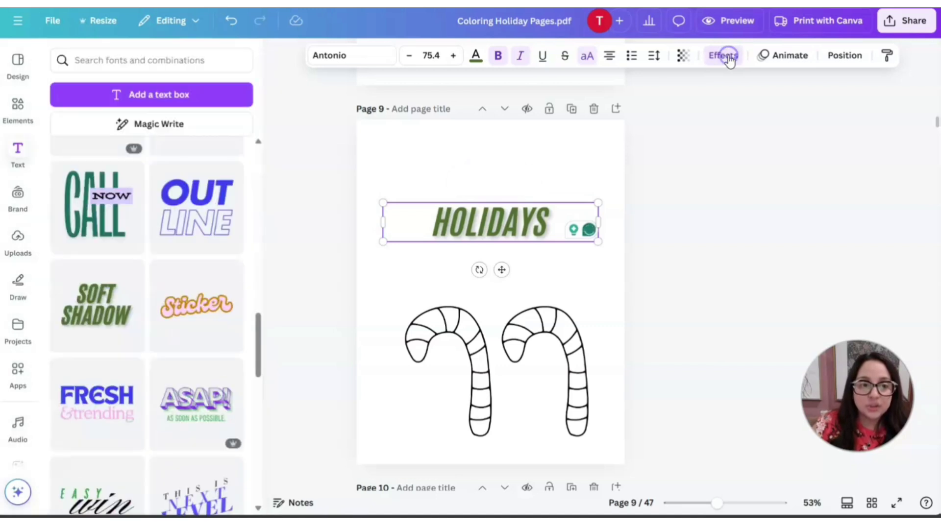
left_click(728, 55)
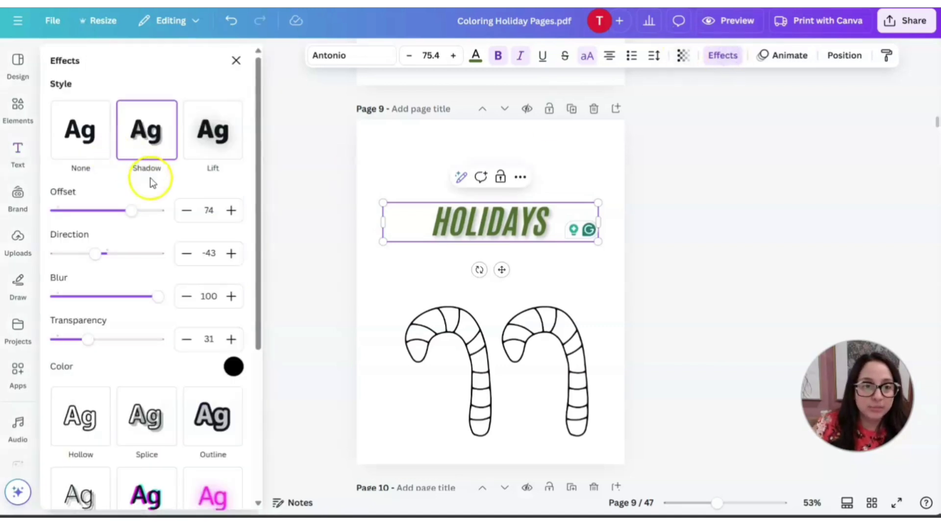
scroll(181, 288, "down", 3)
left_click(81, 297)
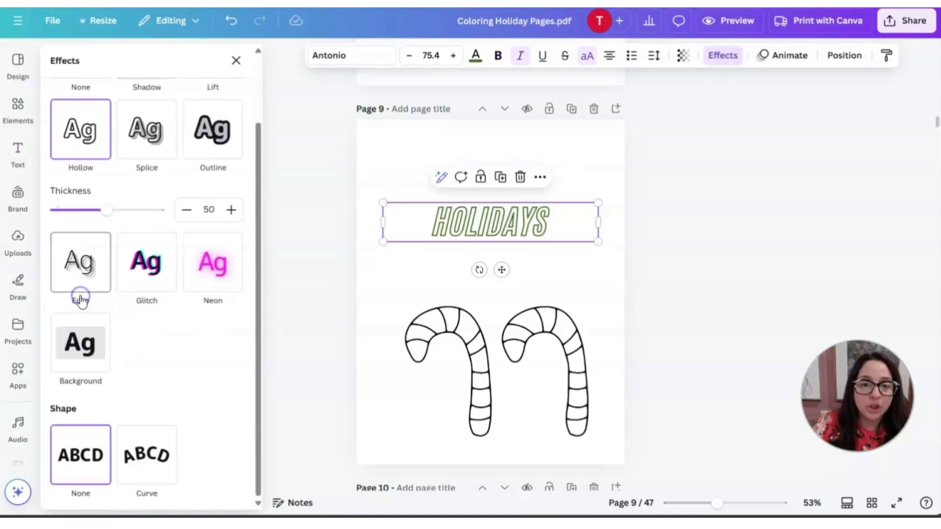
- Enlarge the HOLIDAYS title to font size 102, shift it back over the page, and set its font to Fredoka
left_click_drag(597, 202, 674, 187)
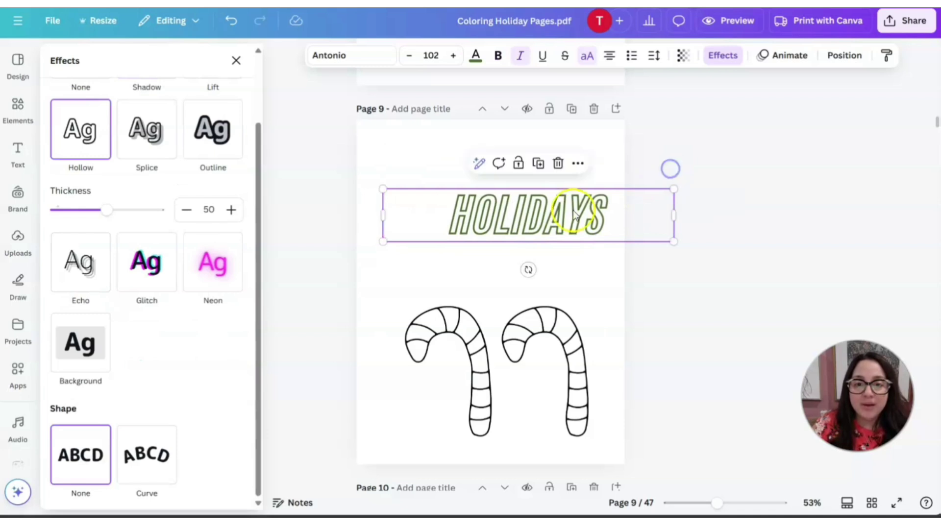
left_click_drag(570, 210, 544, 209)
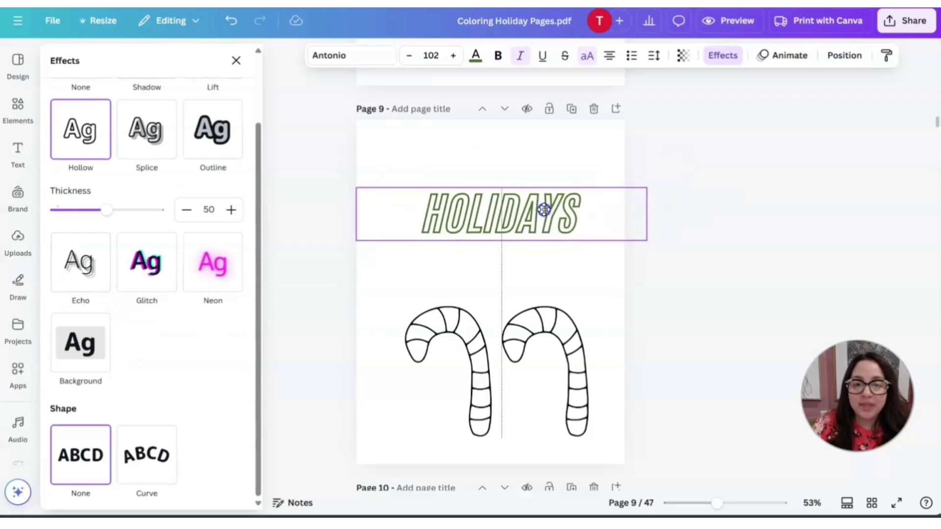
left_click(345, 55)
scroll(98, 345, "down", 5)
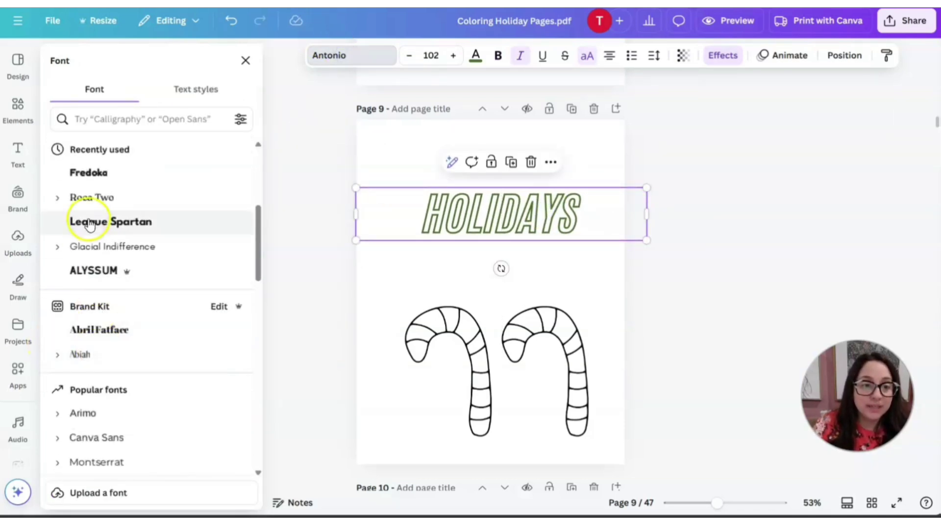
left_click(89, 174)
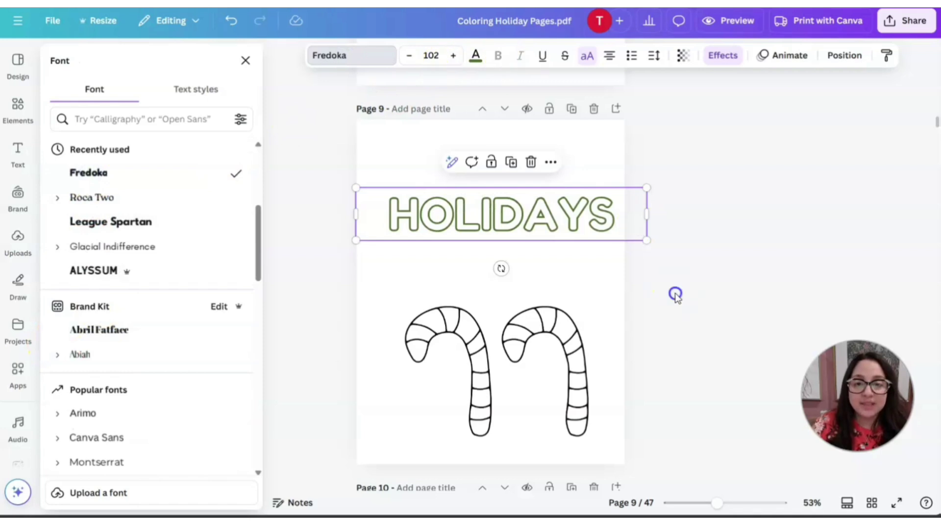
- Change the HOLIDAYS title's text colour to the black brand colour
left_click(508, 215)
left_click(476, 56)
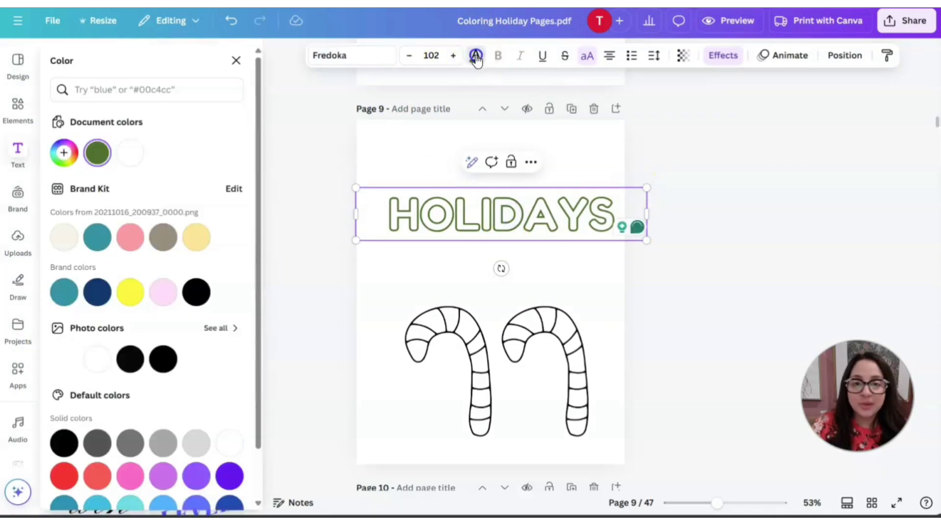
left_click(196, 293)
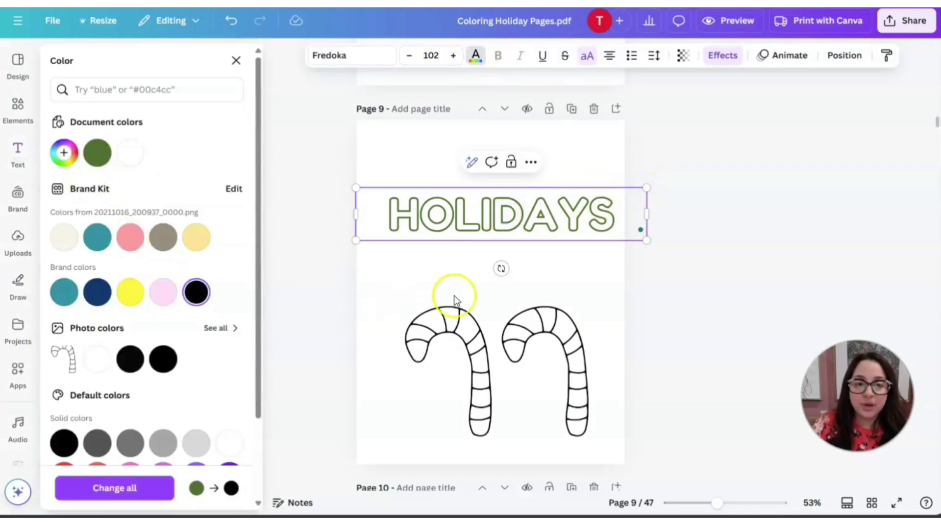
left_click(479, 264)
left_click(462, 217)
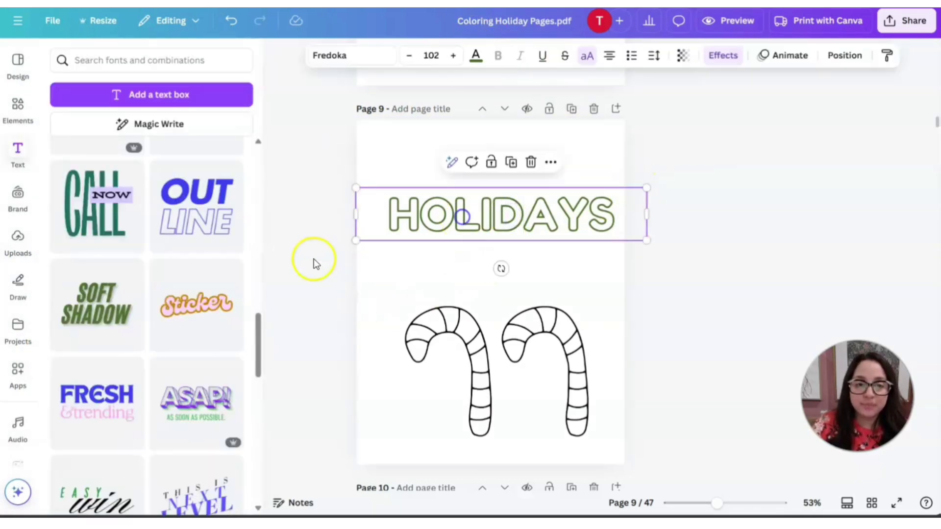
left_click(476, 56)
left_click(197, 293)
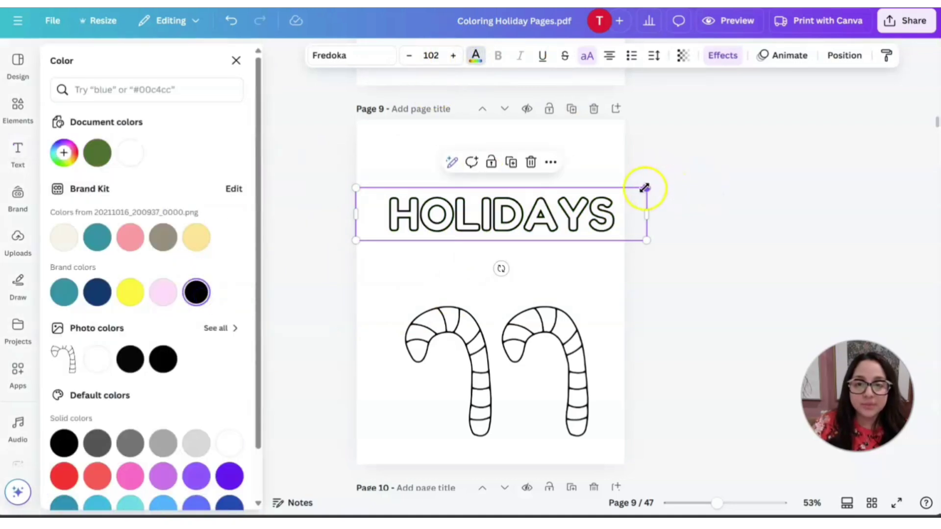
- Shrink the HOLIDAYS title and centre it above the two candy canes
left_click_drag(644, 188, 546, 197)
left_click_drag(464, 241, 489, 216)
left_click(583, 298)
- Look through the remaining colouring pages as far as page 24 and return to page 1
scroll(584, 300, "down", 2)
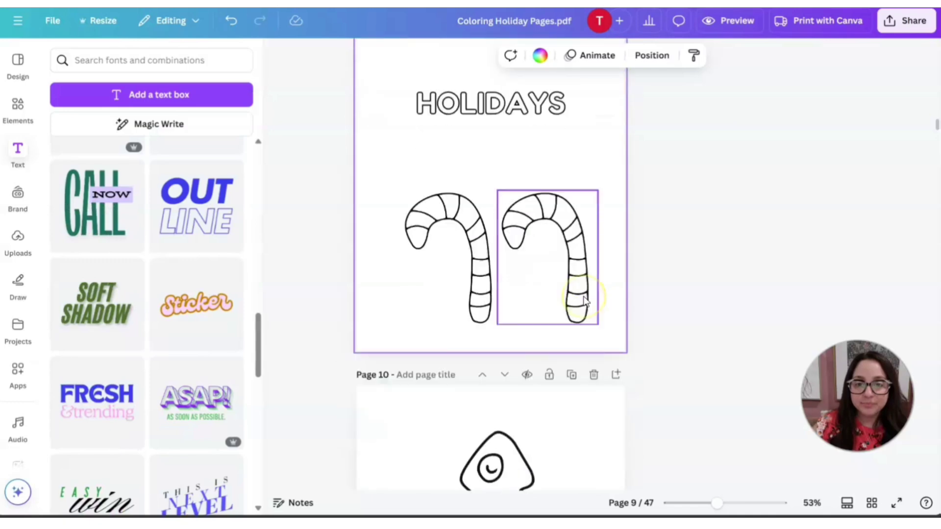
scroll(584, 299, "down", 6)
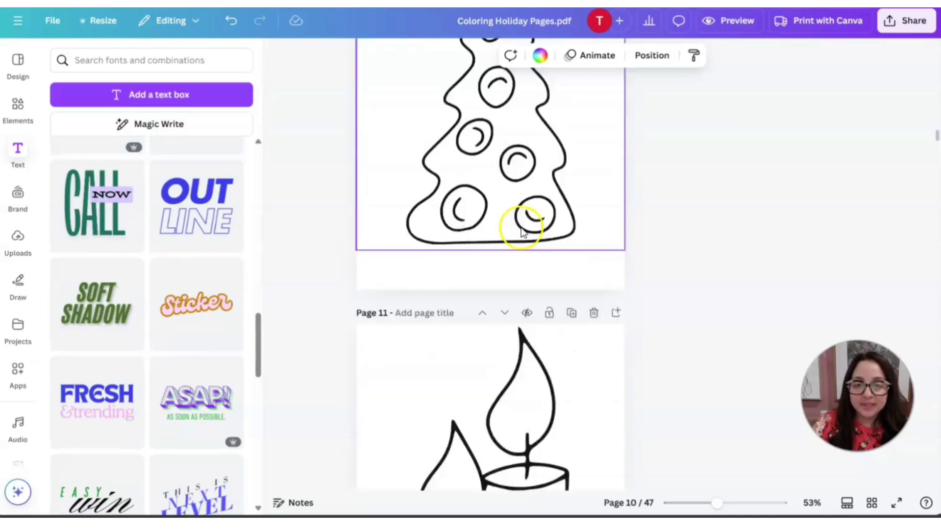
scroll(523, 235, "down", 16)
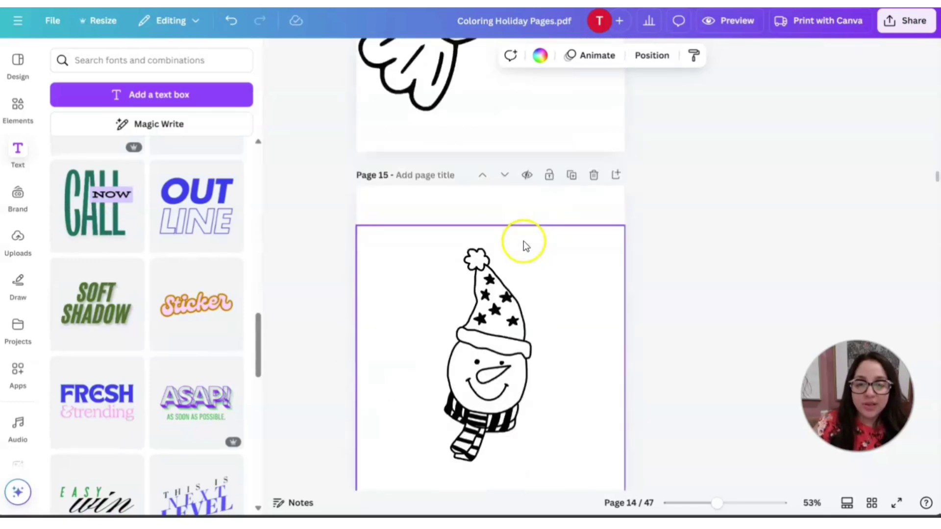
scroll(523, 245, "down", 20)
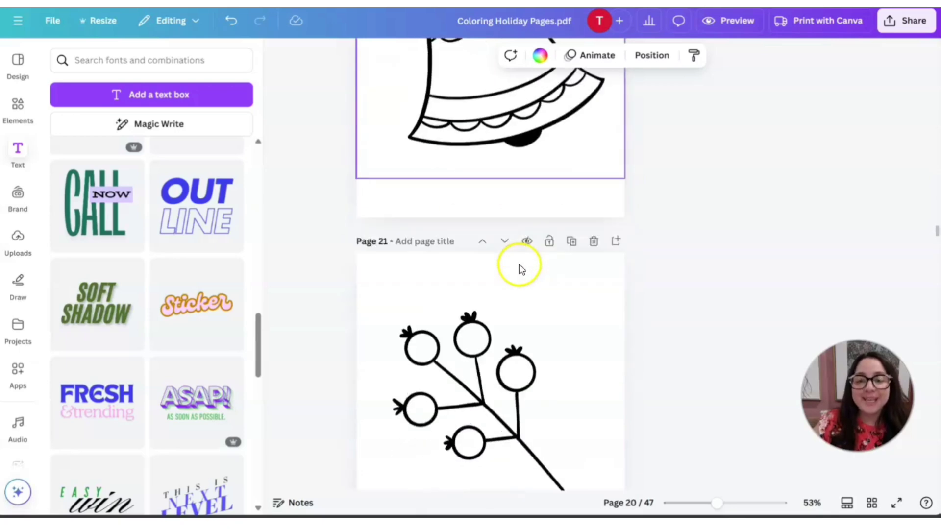
scroll(521, 267, "down", 16)
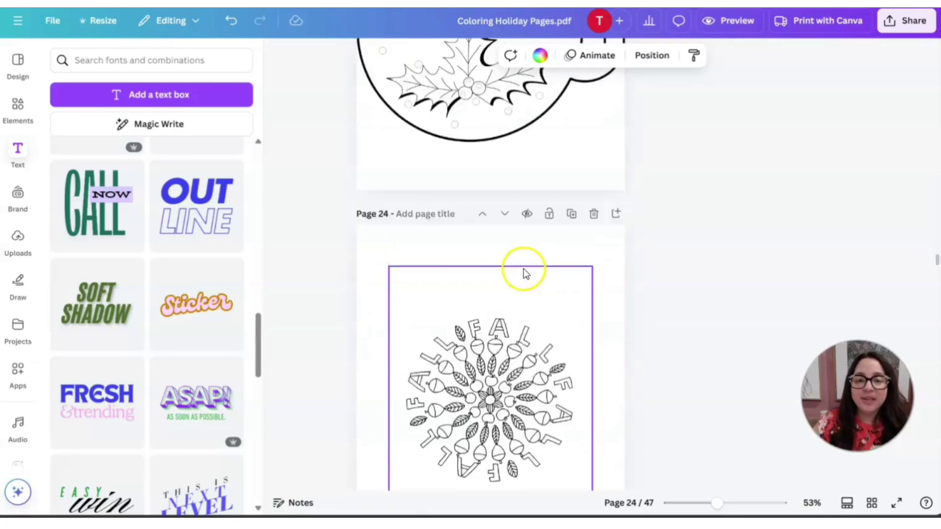
scroll(528, 262, "up", 5)
scroll(528, 267, "down", 7)
scroll(527, 284, "up", 5)
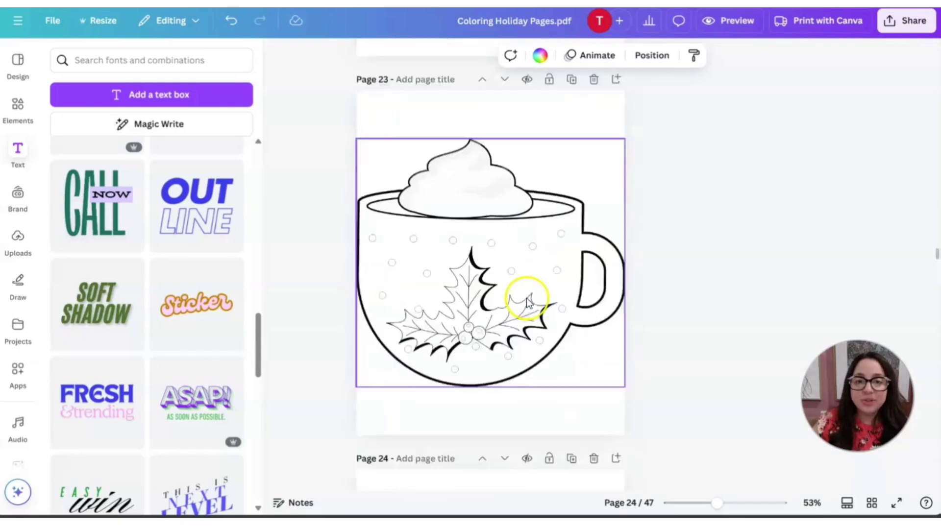
scroll(528, 299, "up", 20)
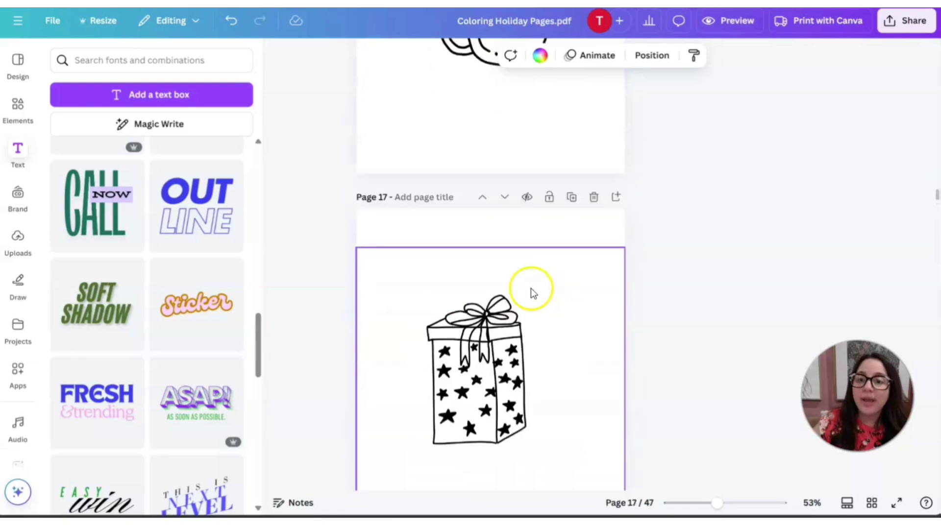
scroll(531, 288, "up", 20)
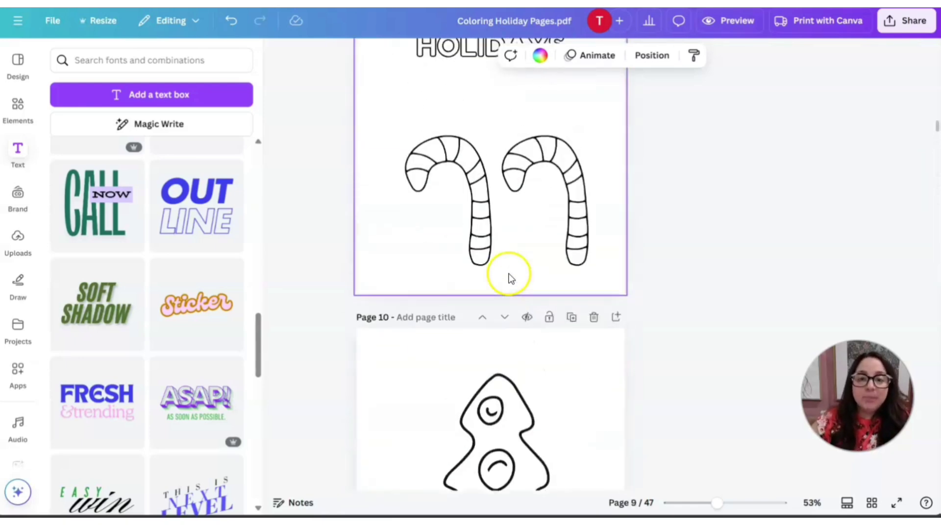
scroll(510, 278, "up", 20)
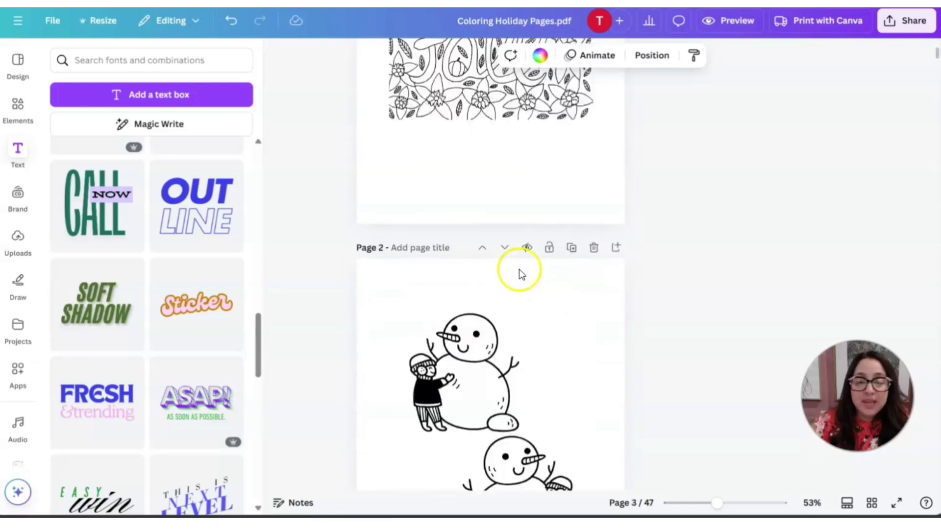
scroll(521, 274, "up", 5)
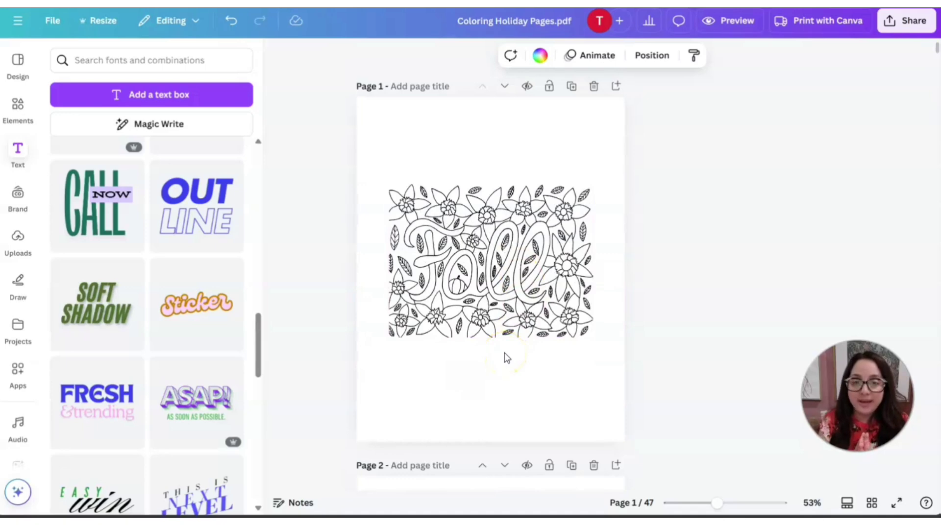
- Insert a blank page at the start of the book and add a heading reading "This Holiday Coloring Book Belongs to:"
left_click(617, 85)
left_click(481, 87)
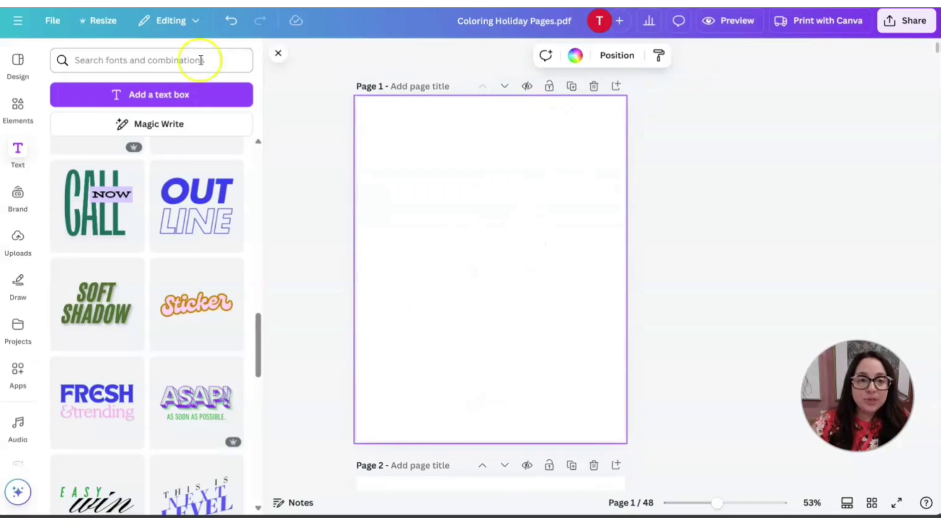
scroll(194, 267, "up", 15)
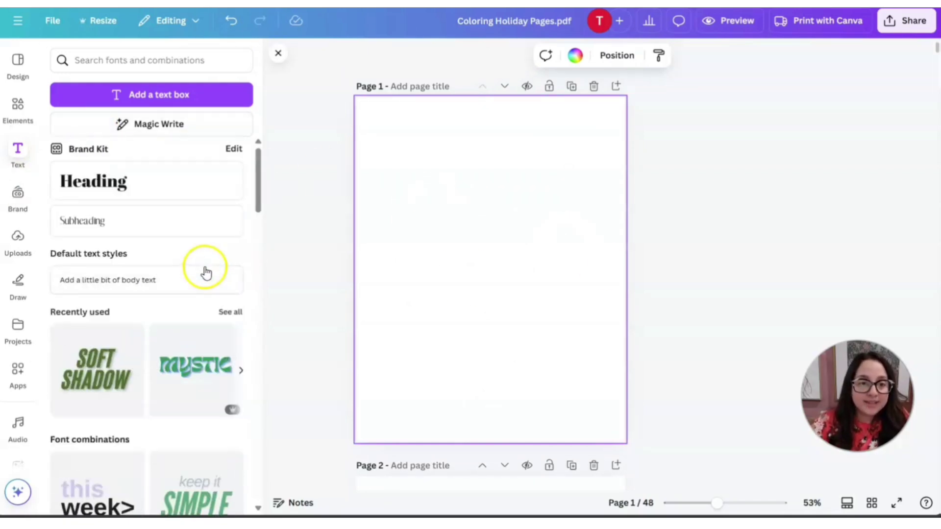
left_click(114, 182)
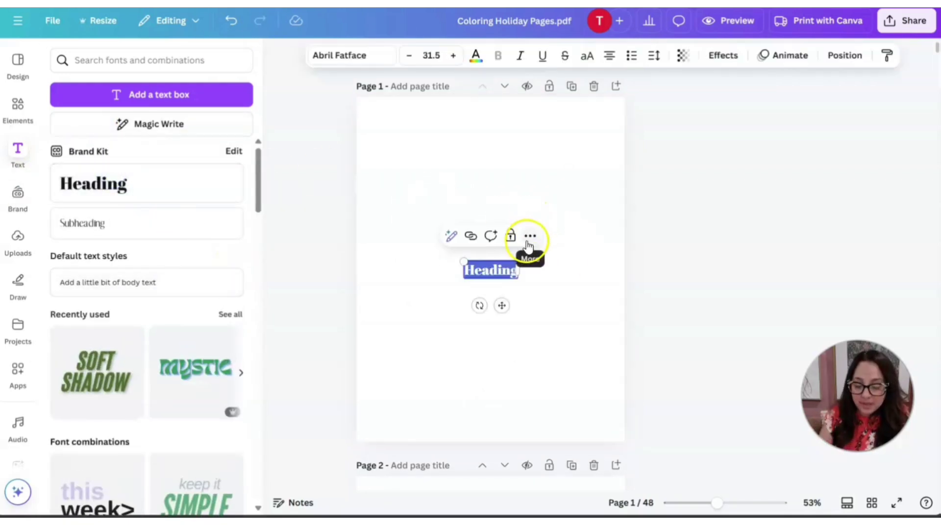
type("This Hol")
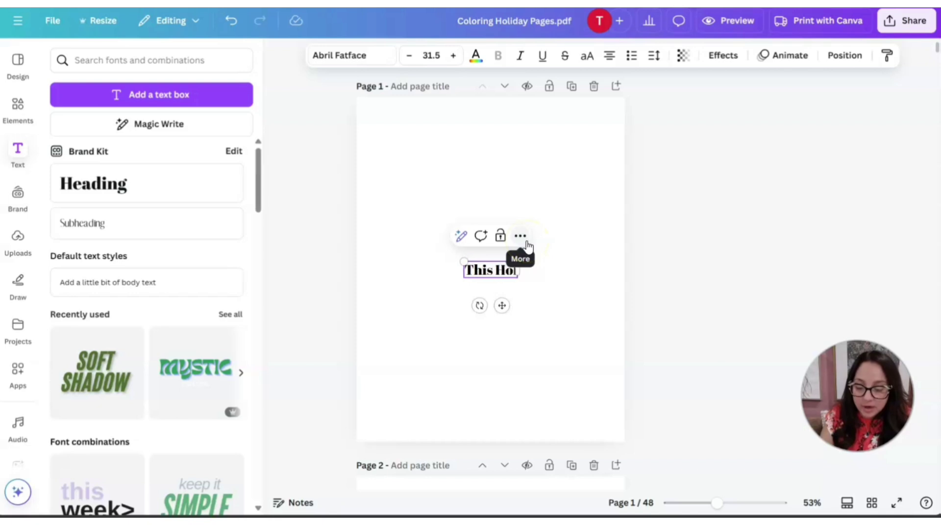
type("iday Colorin")
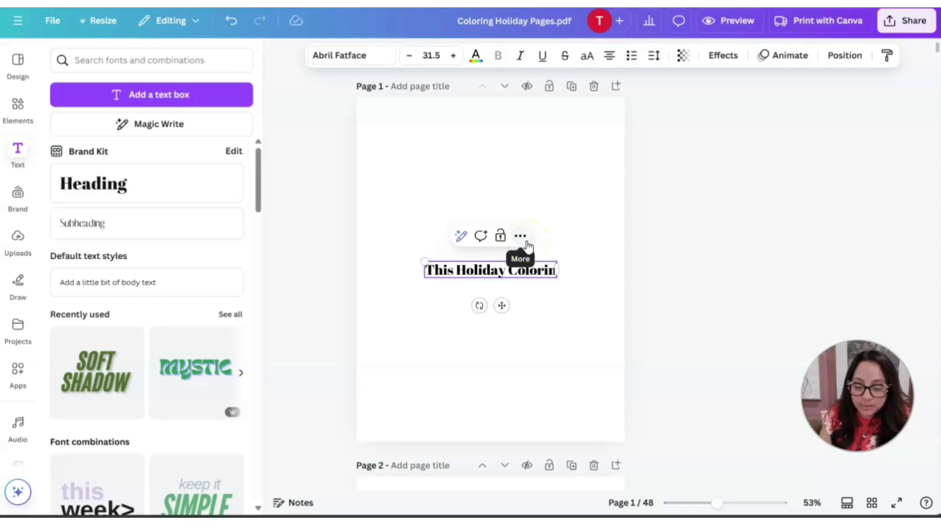
type("g Book B")
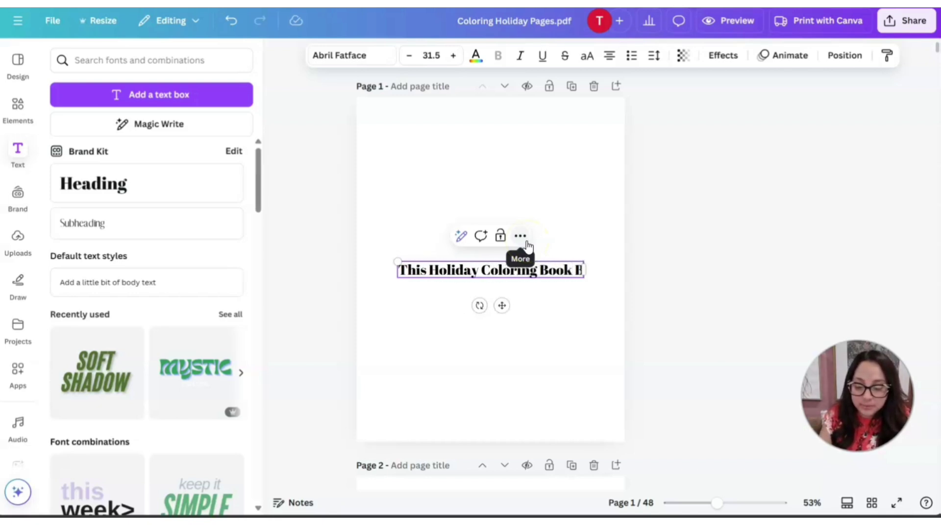
type("elongs to:")
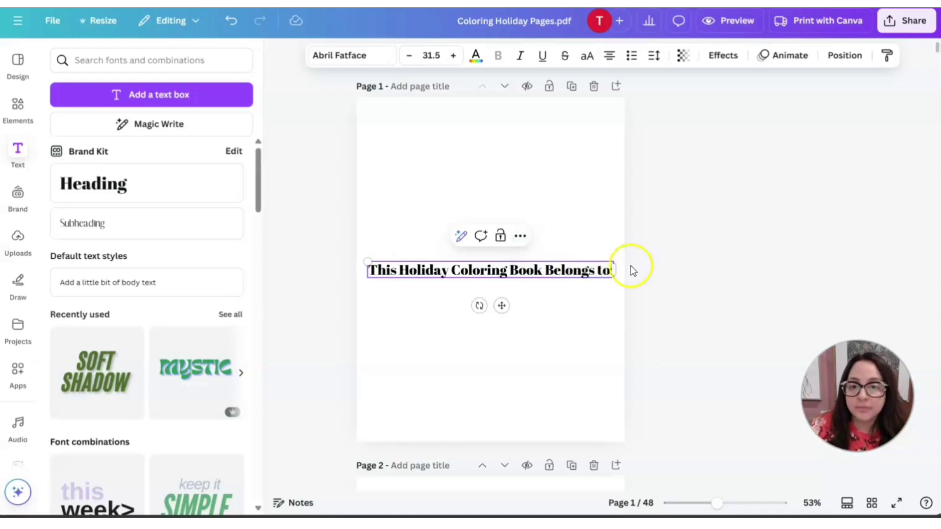
- Wrap the heading in a narrower text box centred above the page's middle and set its font to League Spartan
left_click_drag(588, 270, 519, 271)
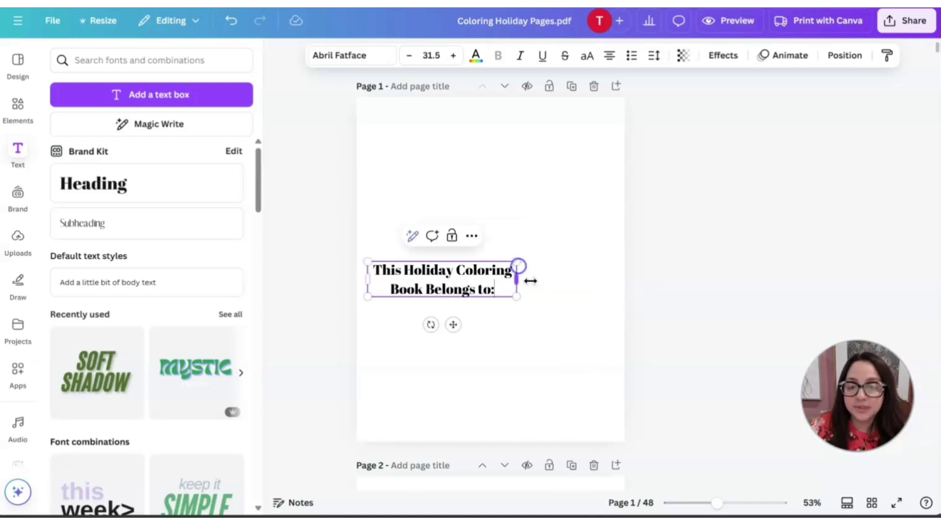
left_click_drag(460, 271, 505, 231)
left_click(362, 59)
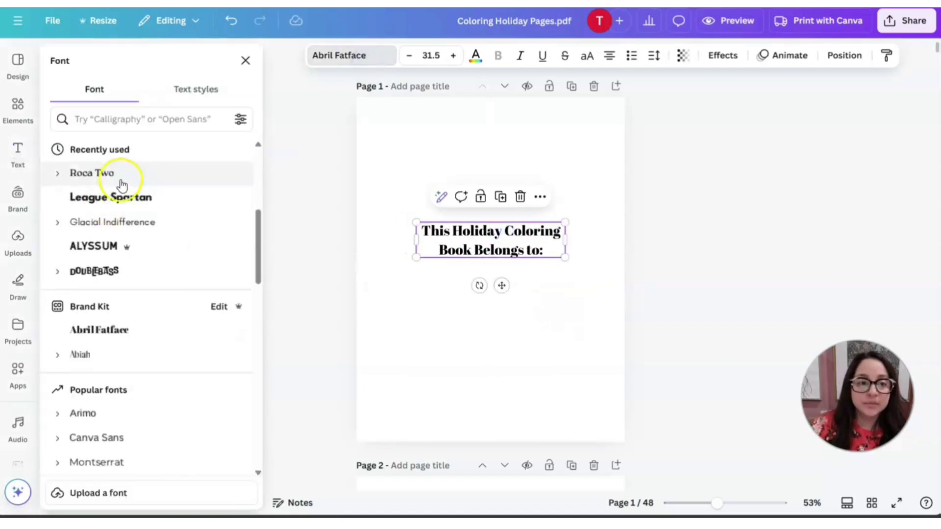
left_click(142, 196)
left_click(504, 305)
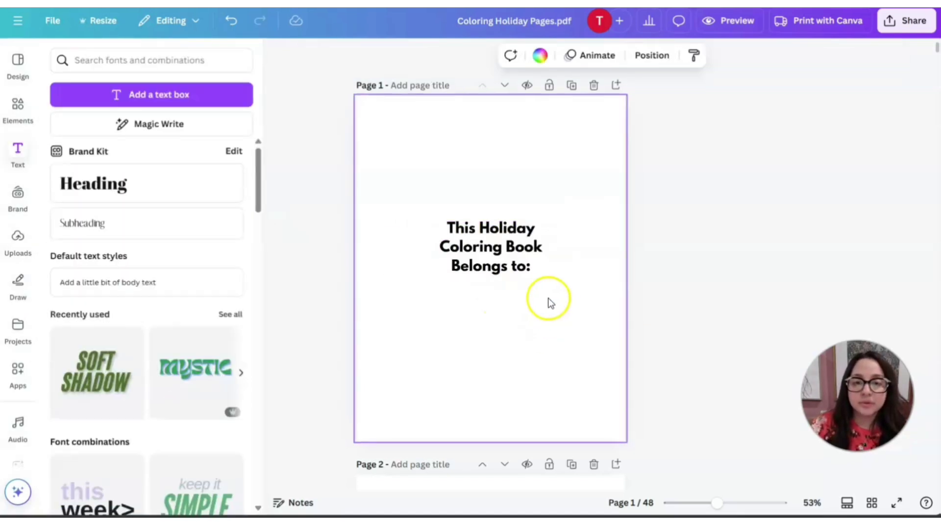
scroll(547, 298, "down", 3)
scroll(542, 275, "up", 3)
left_click_drag(540, 279, 539, 268)
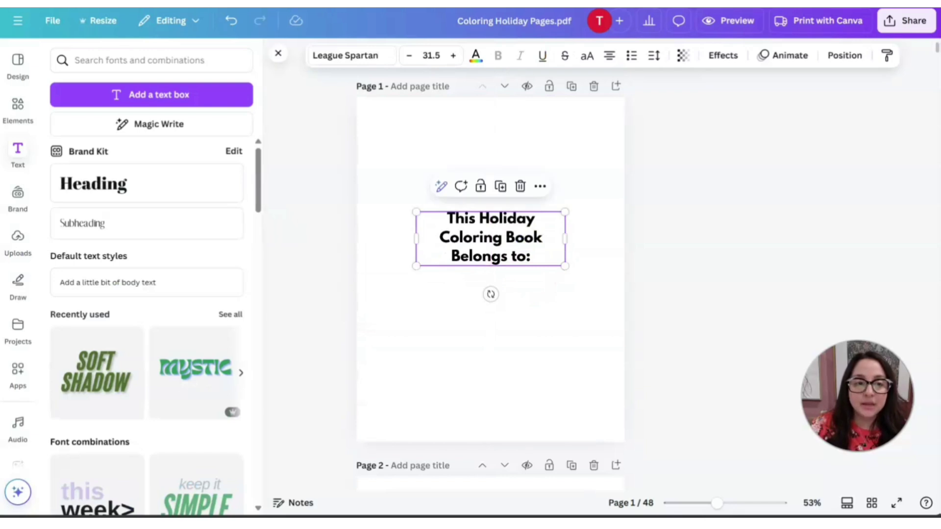
- Search the elements for "dotted line" and add the plain finely dotted line shape to page 1
left_click(20, 113)
left_click(132, 60)
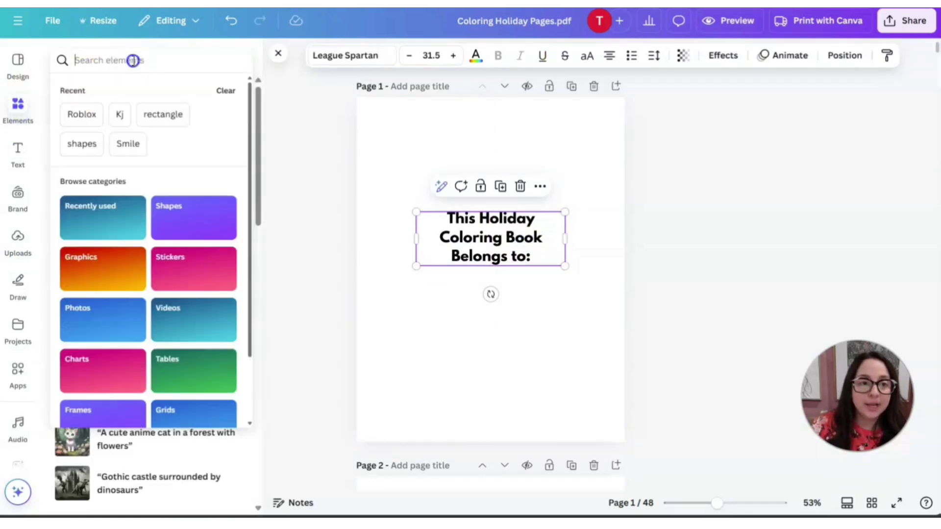
type("line")
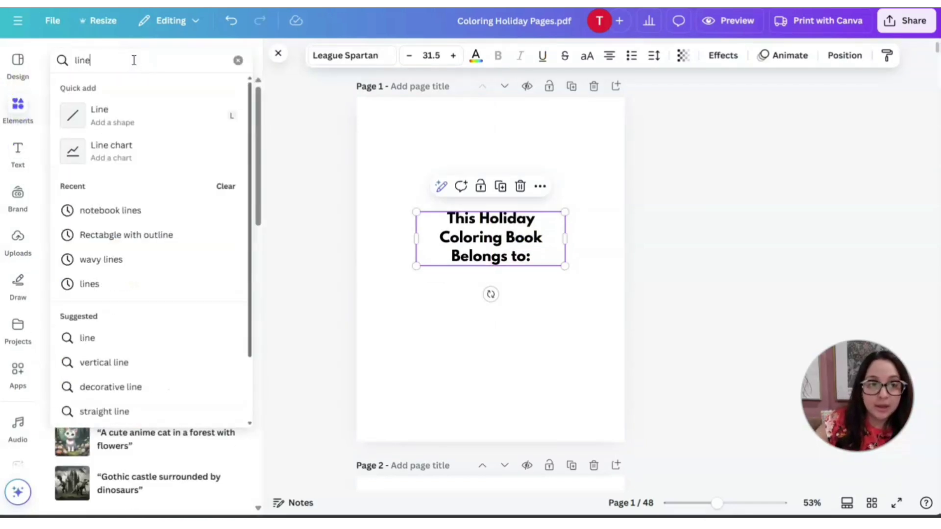
key("BackSpace")
key("BackSpace")
type("dotted")
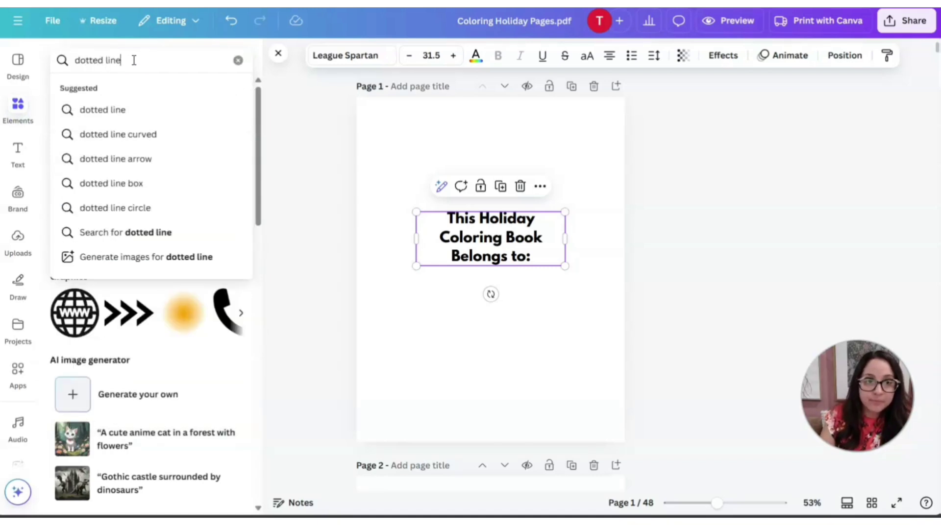
key("Return")
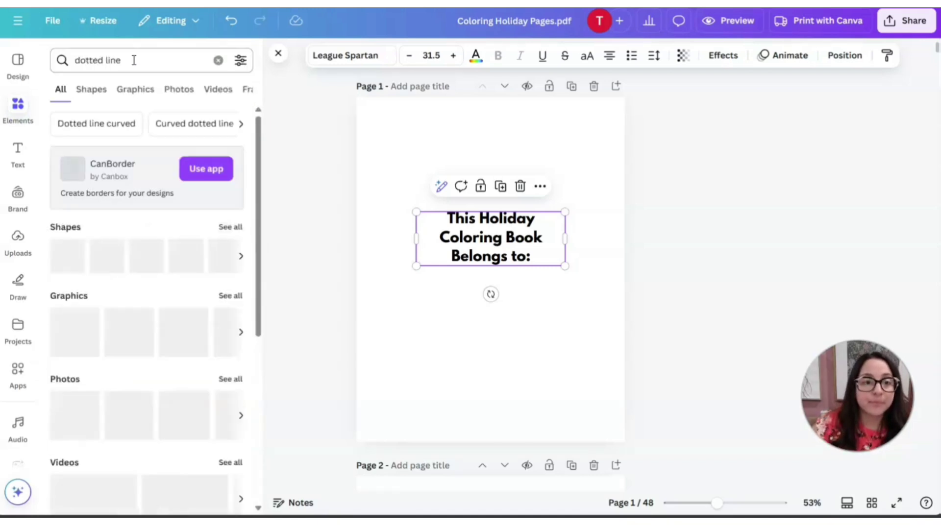
left_click(70, 256)
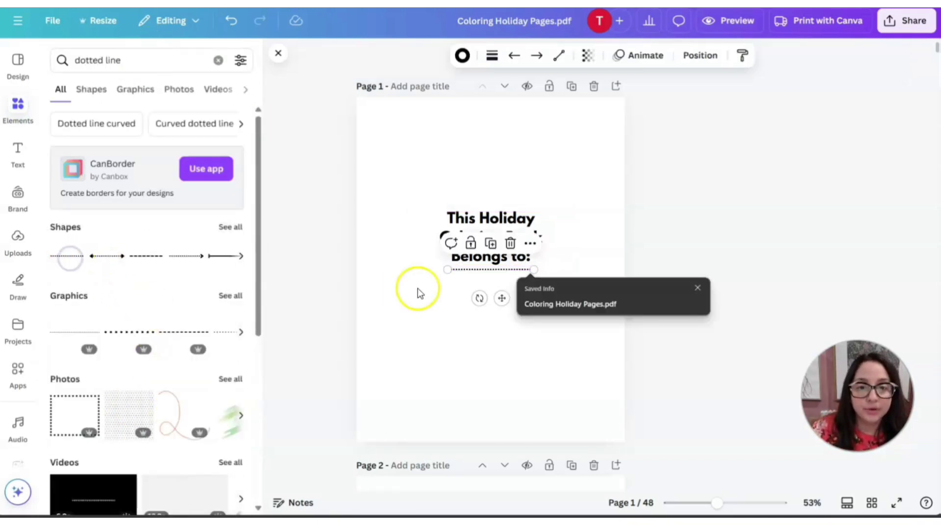
- Lengthen the dotted line and centre it beneath the heading as a name line
left_click_drag(498, 299, 497, 326)
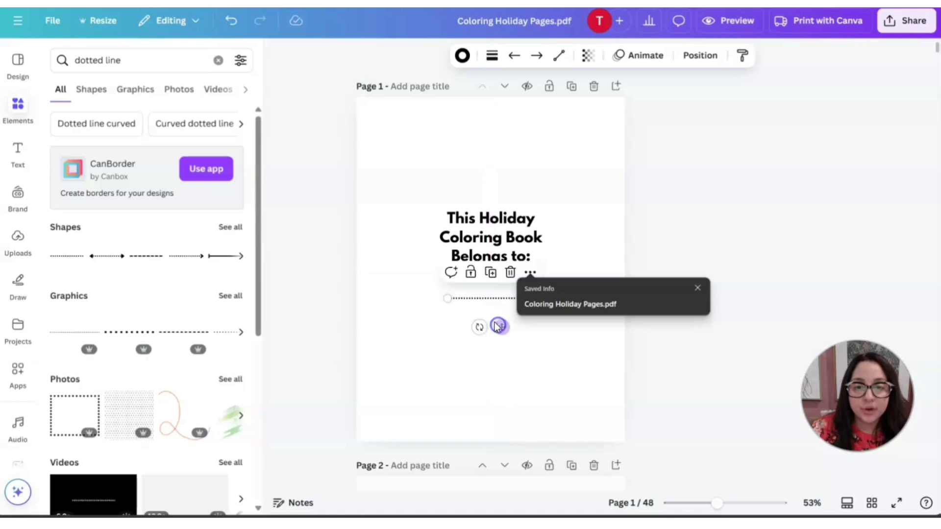
left_click_drag(445, 300, 416, 299)
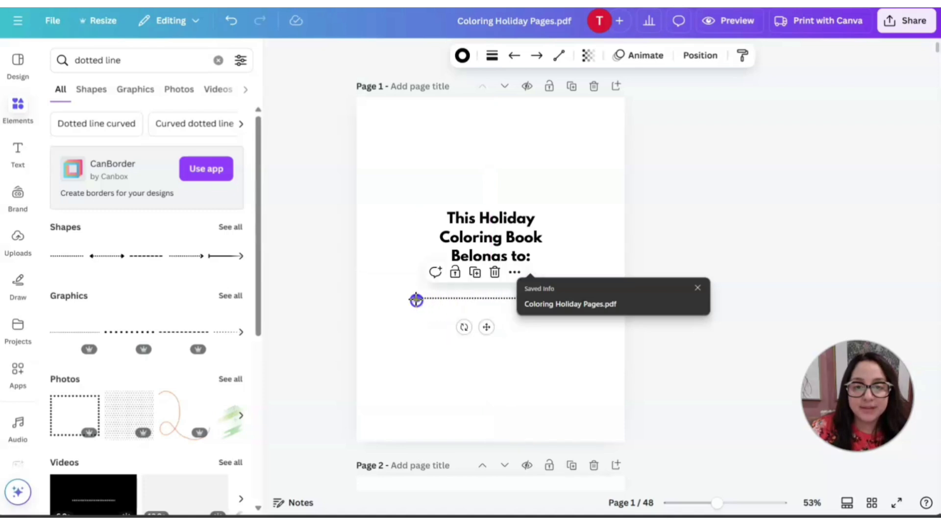
left_click(698, 289)
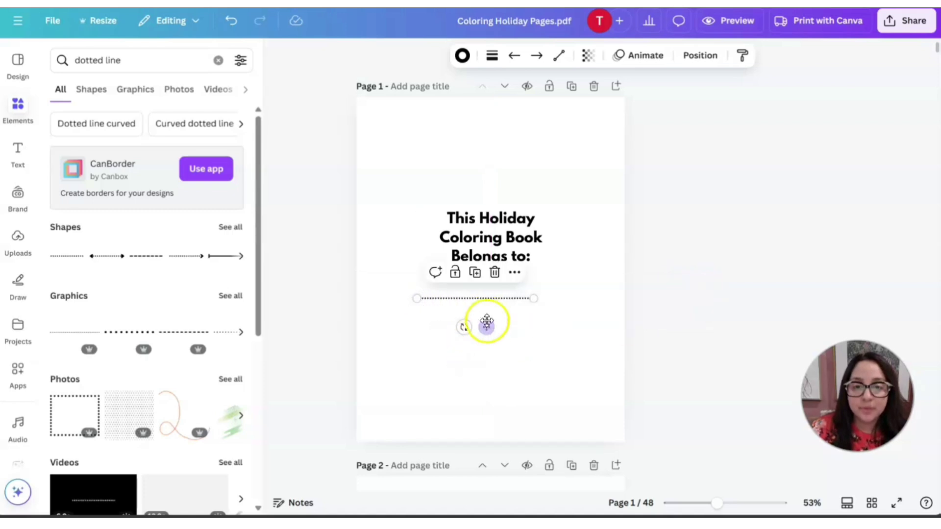
left_click_drag(487, 321, 501, 326)
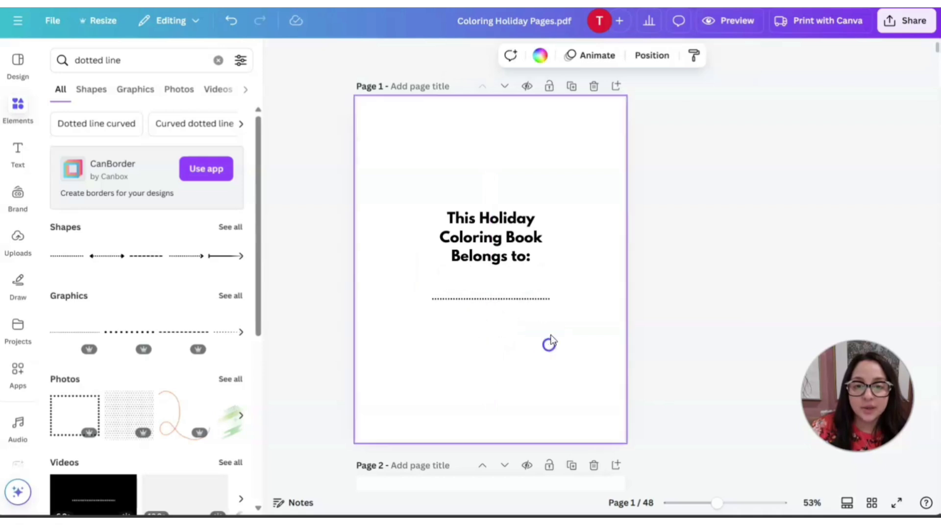
left_click(504, 239)
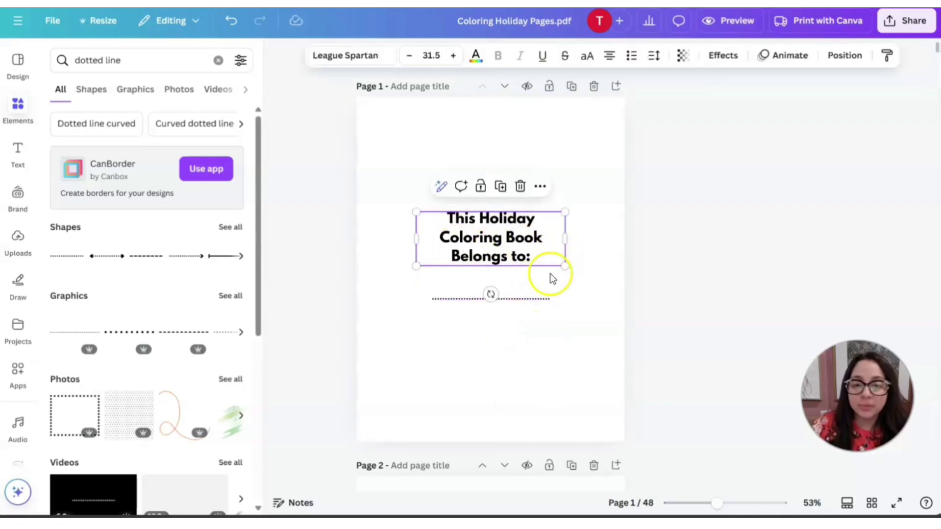
left_click(531, 356)
scroll(535, 353, "down", 12)
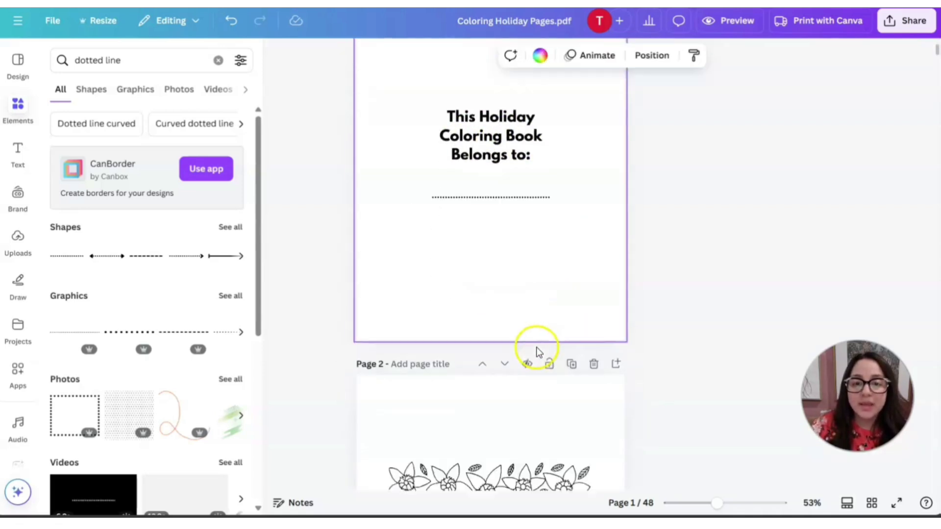